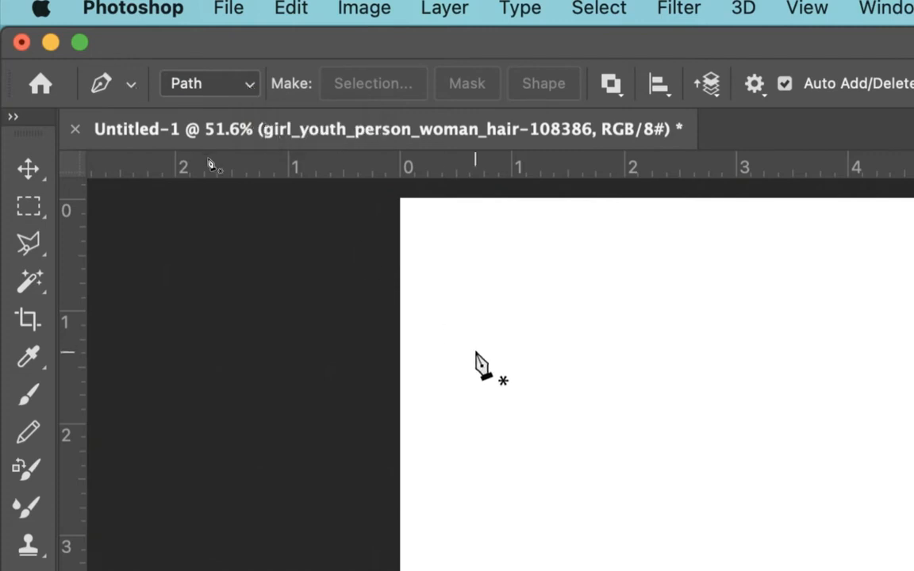
{"action": "left_click", "coordinate": [816, 362]}
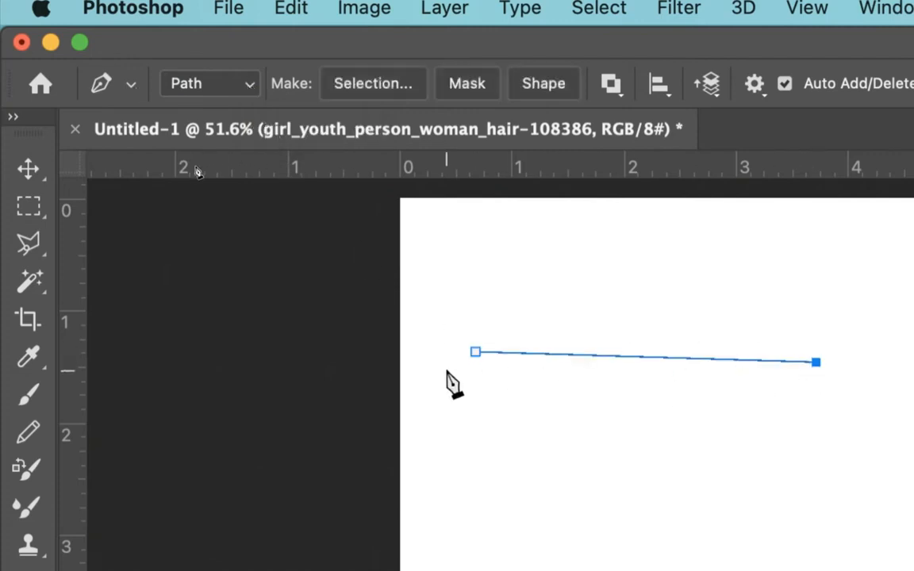
{"action": "key", "text": "super+z"}
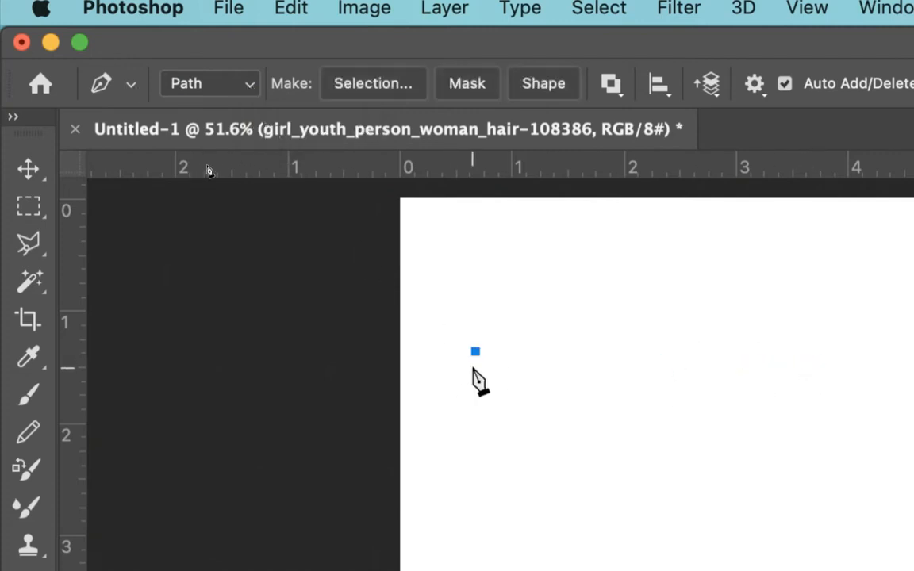
{"action": "key", "text": "super+z"}
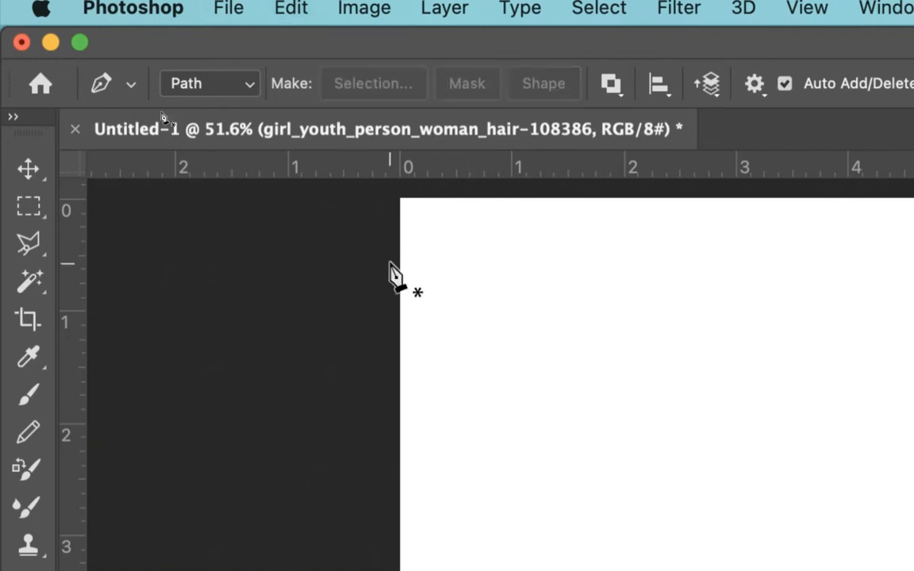
Set the Pen tool to Shape mode and place five corner points outlining a polygon about 926 by 513 px near the canvas's upper-left corner.
{"action": "left_click", "coordinate": [203, 84]}
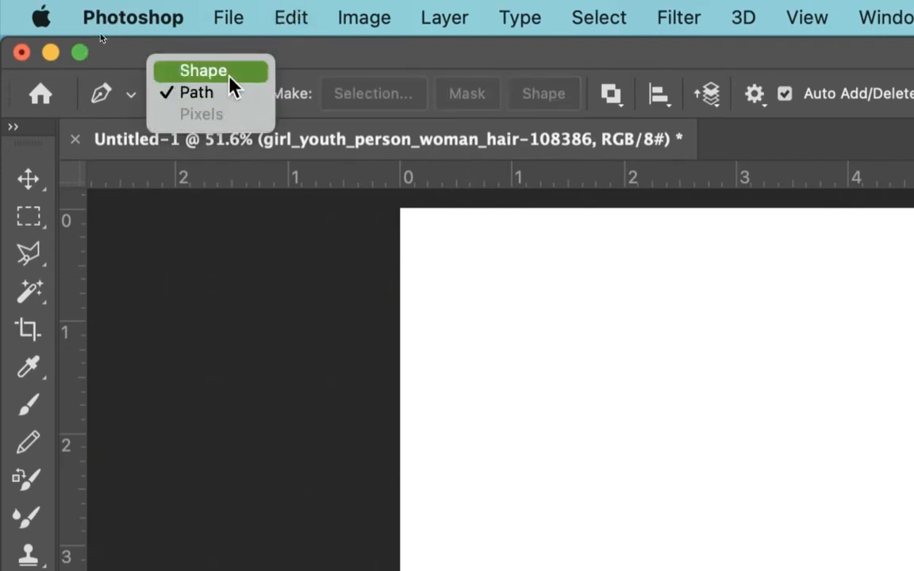
{"action": "left_click", "coordinate": [229, 77]}
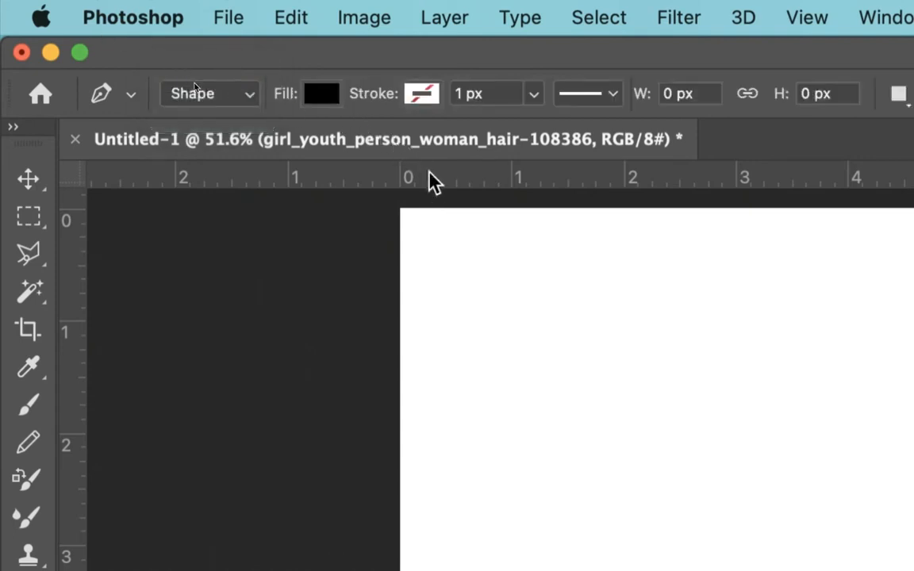
{"action": "left_click", "coordinate": [502, 291]}
{"action": "left_click", "coordinate": [810, 307]}
{"action": "left_click", "coordinate": [788, 449]}
{"action": "left_click", "coordinate": [645, 481]}
{"action": "left_click", "coordinate": [464, 423]}
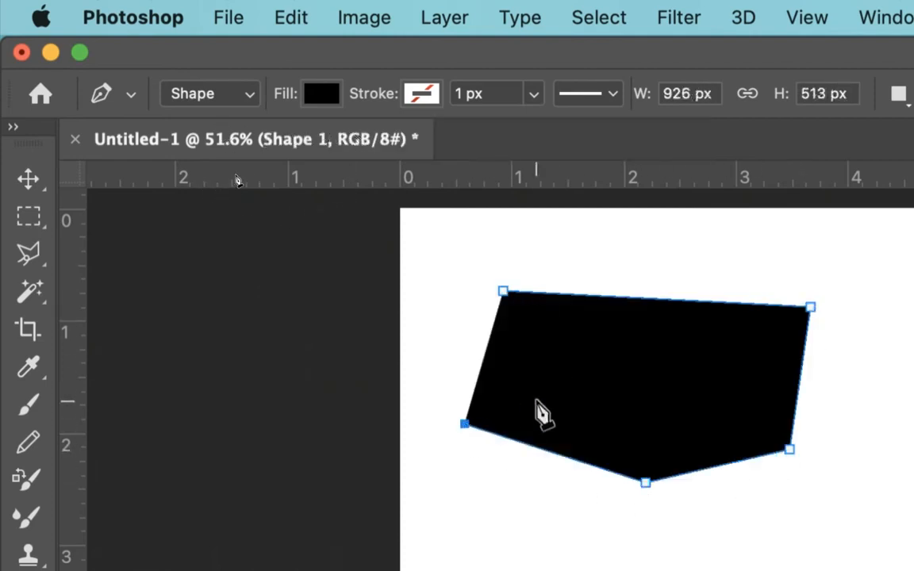
Change the polygon's fill to the recently used orange-red and close its outline at the starting anchor point.
{"action": "left_click", "coordinate": [321, 96]}
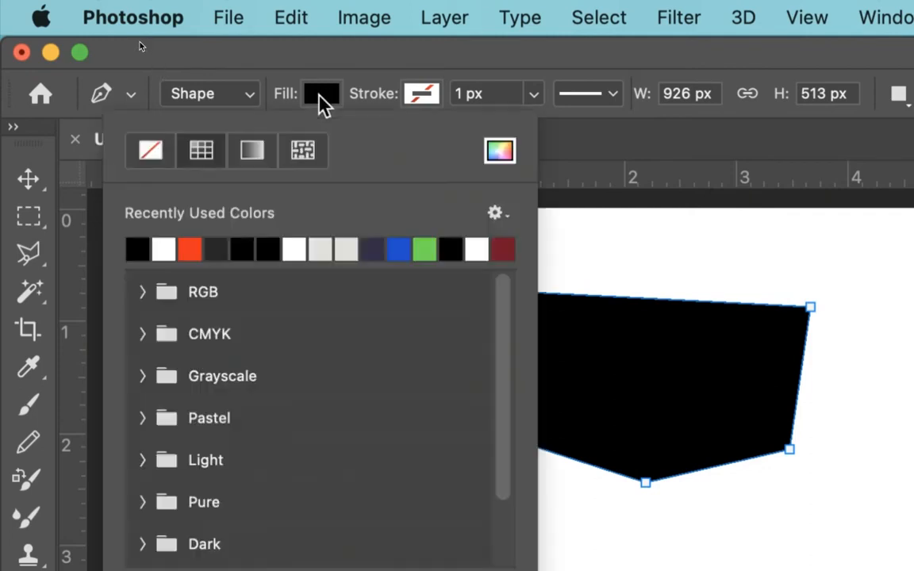
{"action": "left_click", "coordinate": [157, 163]}
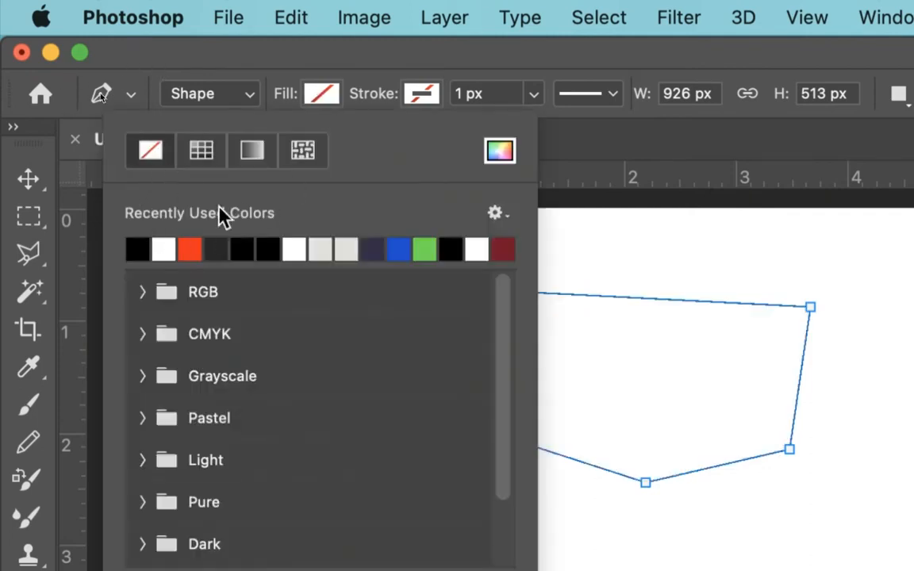
{"action": "left_click", "coordinate": [190, 250]}
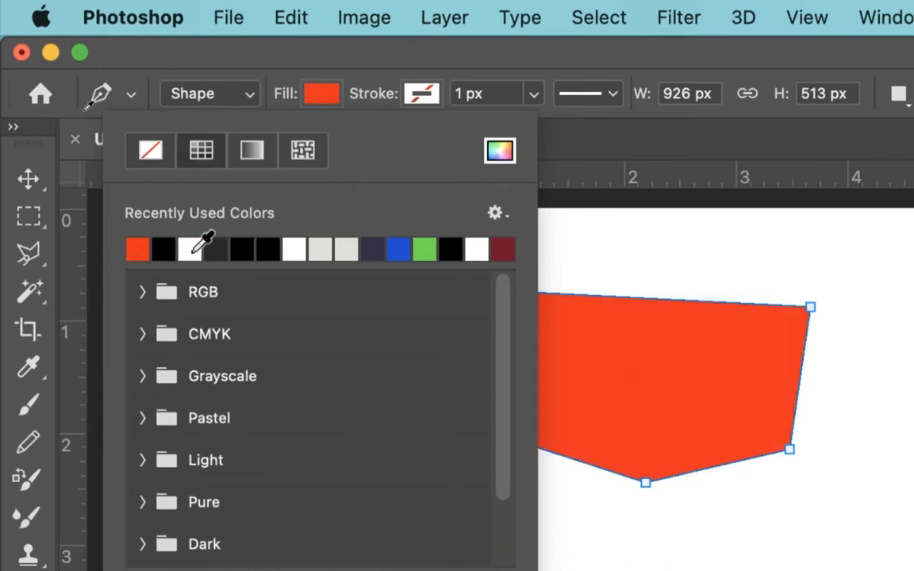
{"action": "left_click", "coordinate": [379, 107]}
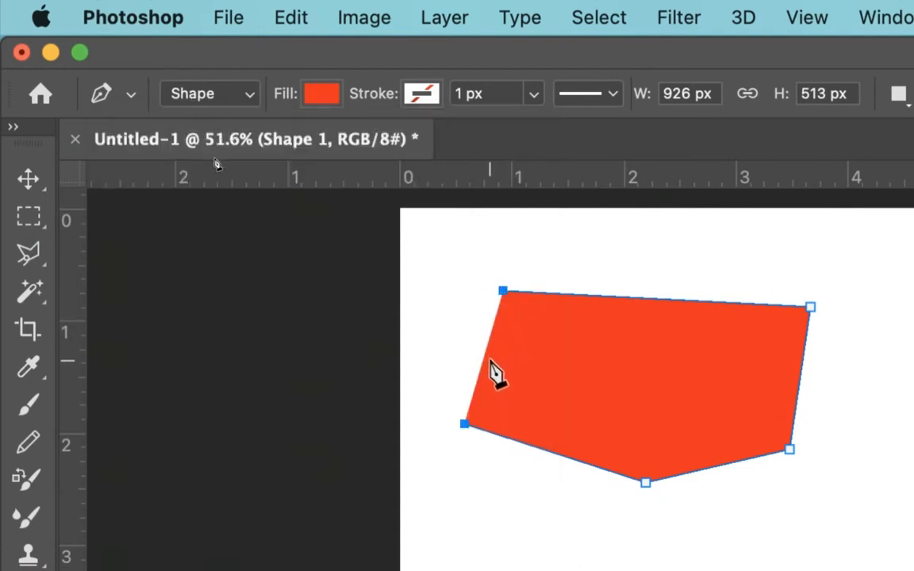
{"action": "left_click", "coordinate": [503, 294]}
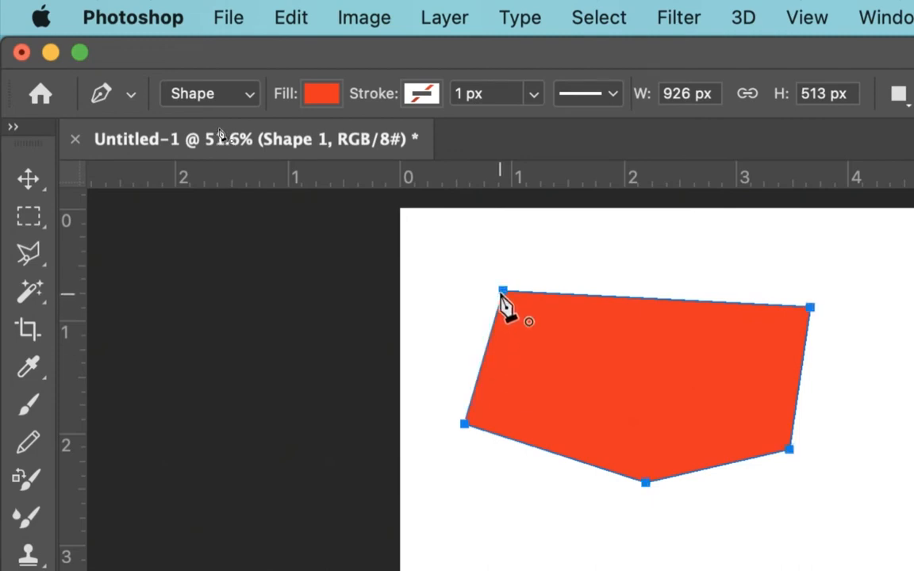
Give the polygon a dark red stroke with a width of 29 px.
{"action": "left_click", "coordinate": [428, 105]}
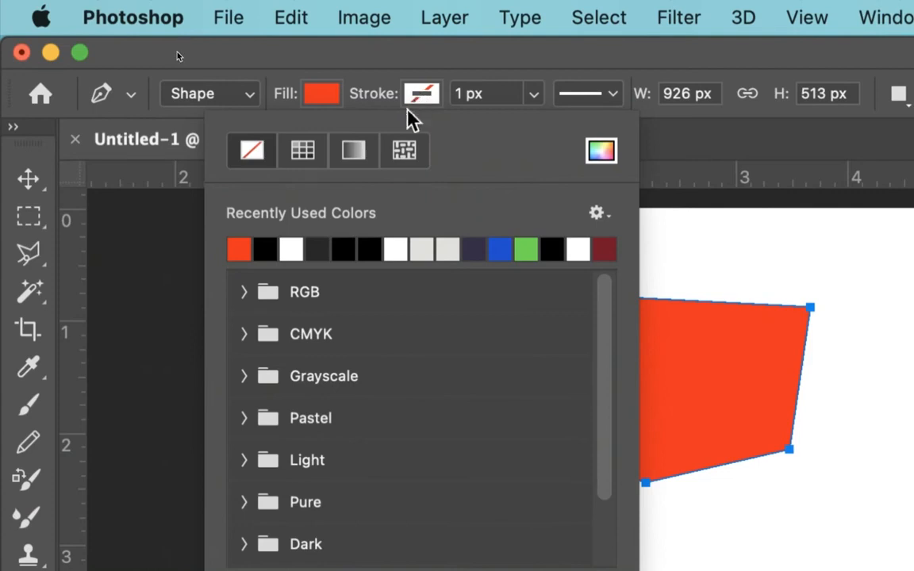
{"action": "left_click", "coordinate": [272, 247]}
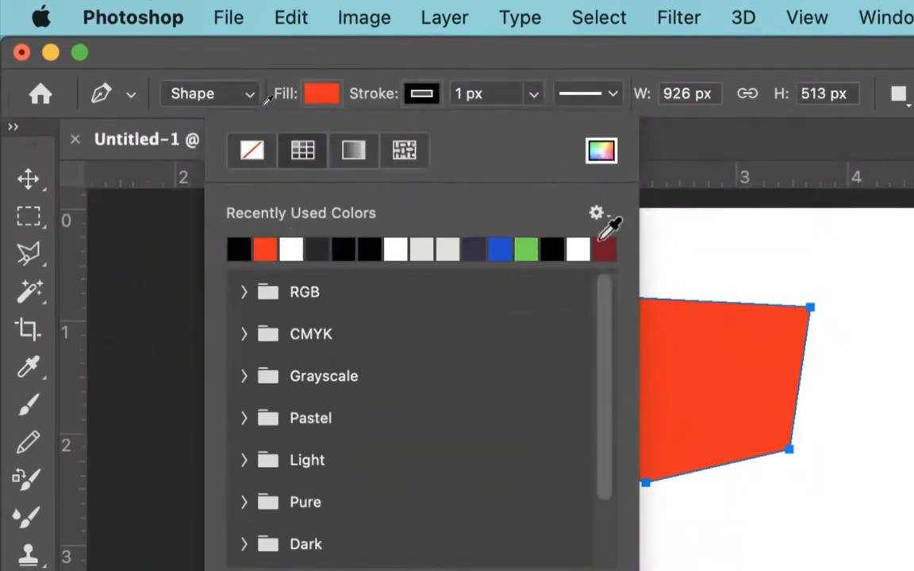
{"action": "left_click", "coordinate": [606, 249]}
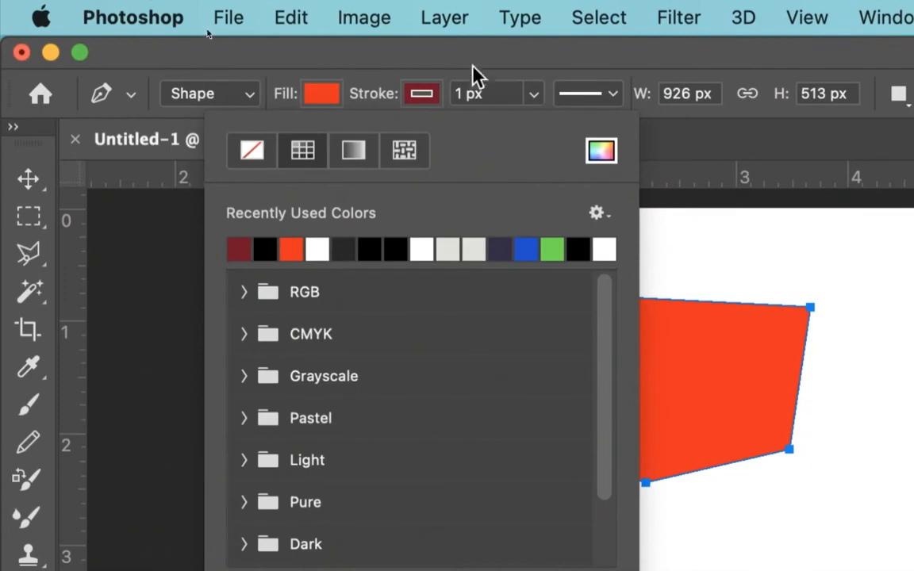
{"action": "left_click", "coordinate": [495, 93]}
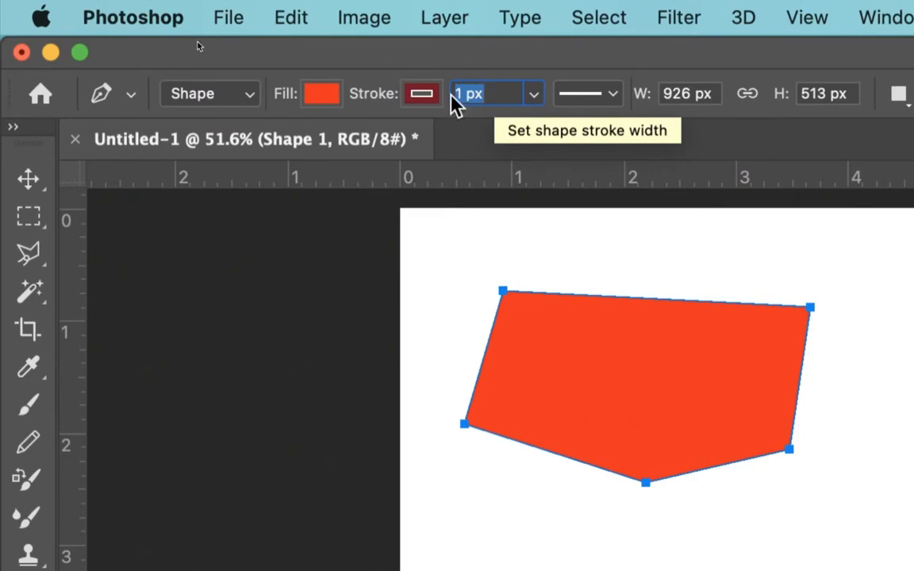
{"action": "left_click_drag", "start_coordinate": [361, 96], "coordinate": [406, 101]}
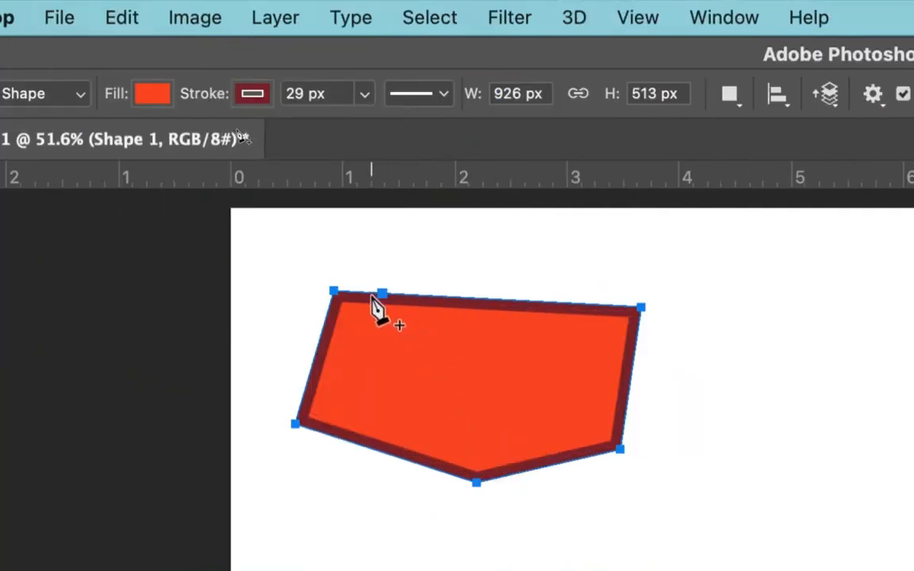
Try the dashed and dotted presets on the polygon's stroke and settle on the dashed line.
{"action": "left_click", "coordinate": [417, 96]}
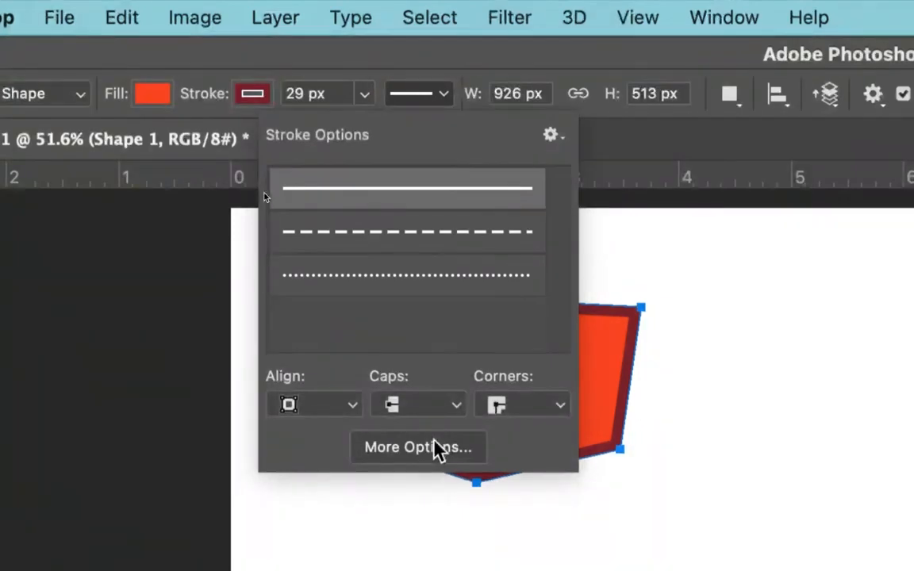
{"action": "left_click", "coordinate": [456, 244]}
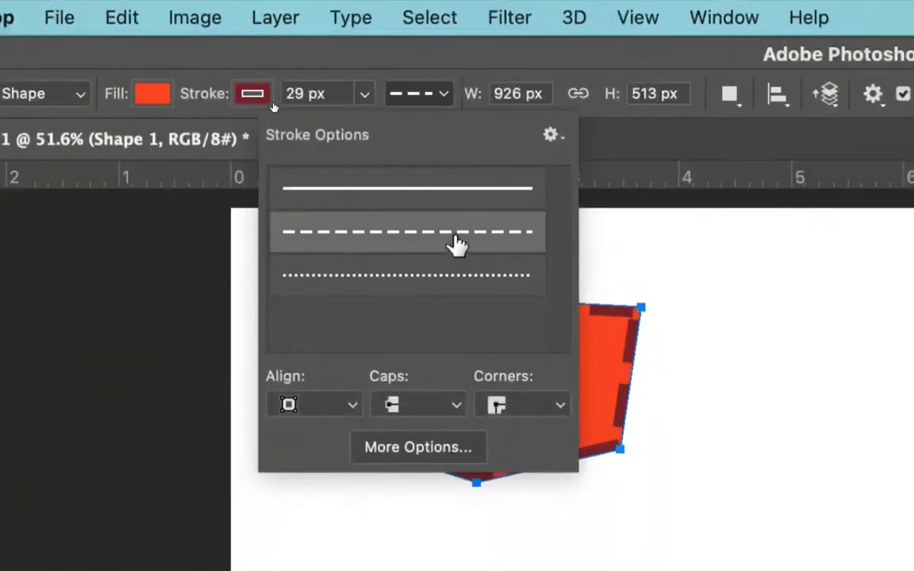
{"action": "left_click", "coordinate": [428, 278]}
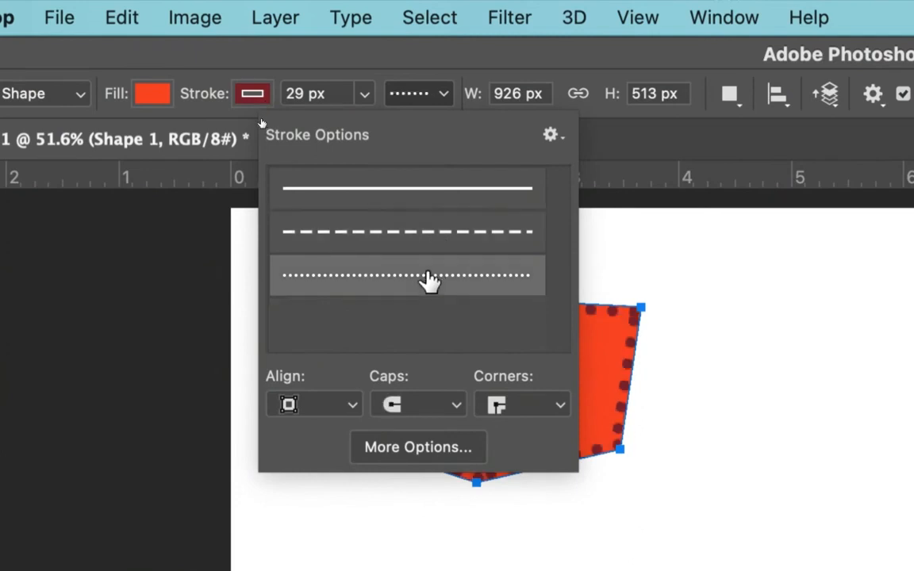
{"action": "left_click", "coordinate": [433, 248]}
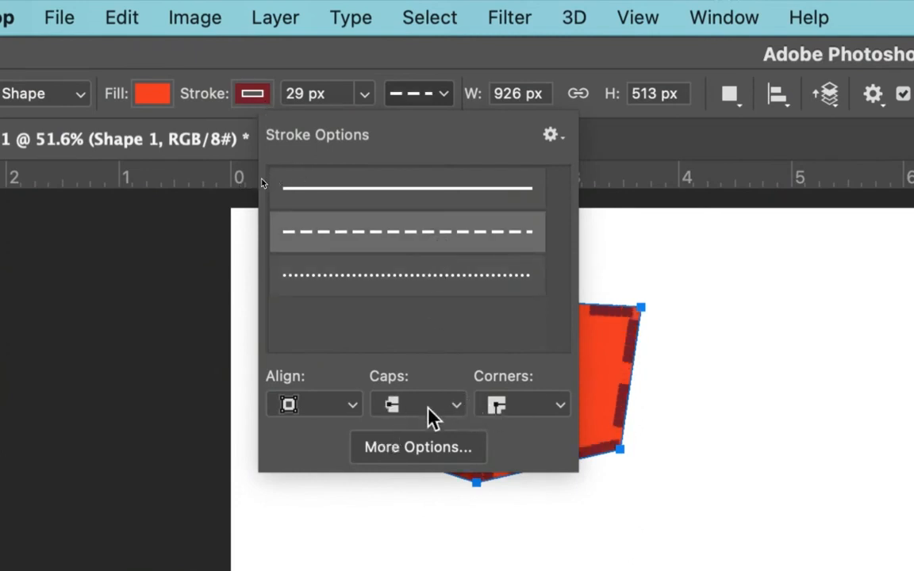
Customize the dashed stroke with Center alignment and a gap of 3.
{"action": "left_click", "coordinate": [427, 448]}
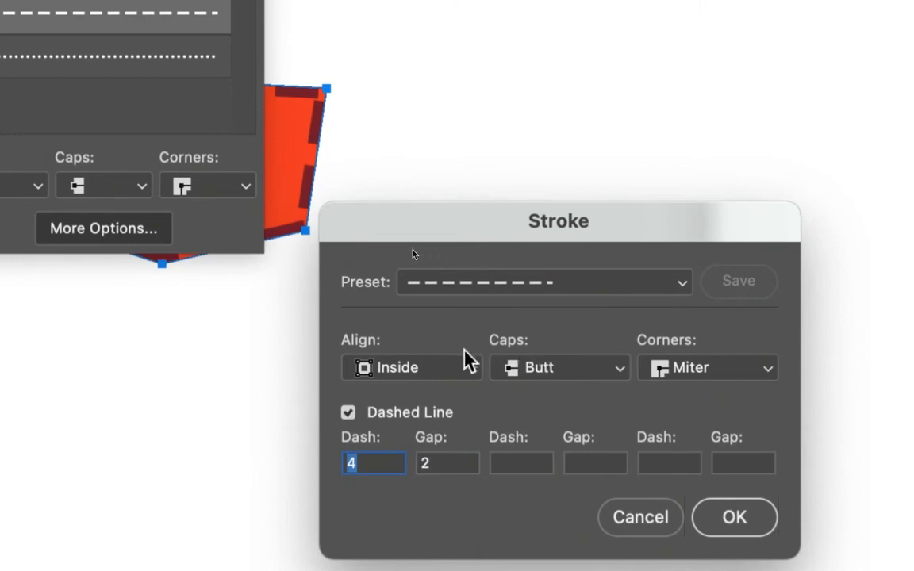
{"action": "left_click", "coordinate": [432, 379]}
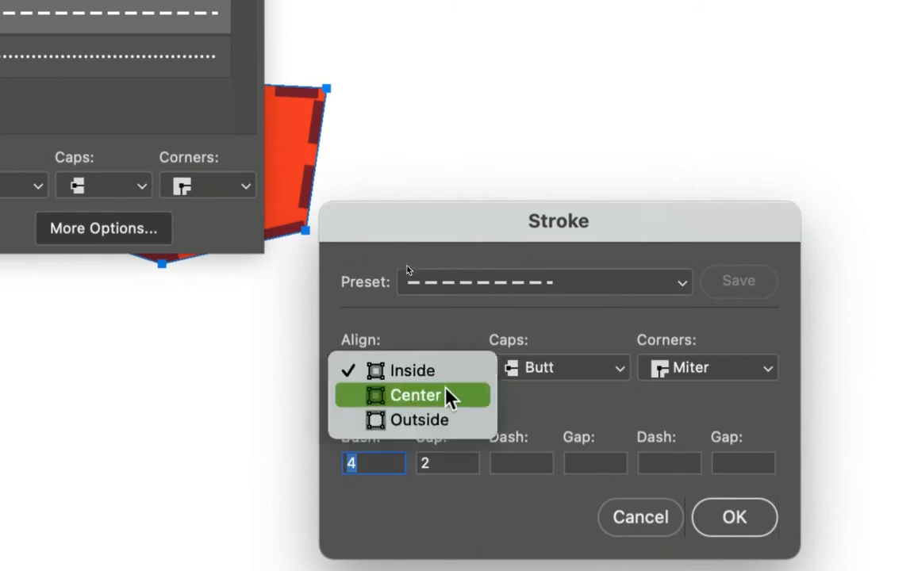
{"action": "left_click", "coordinate": [440, 407]}
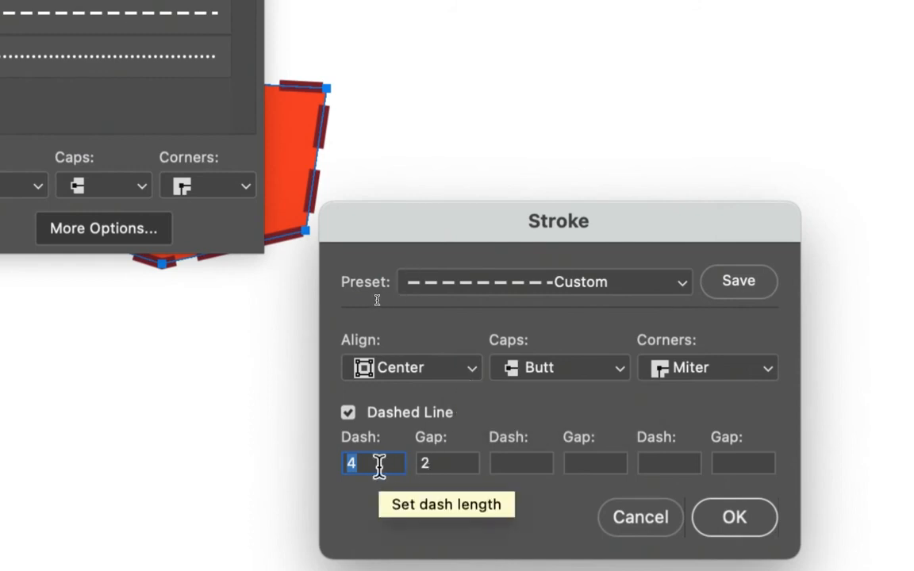
{"action": "double_click", "coordinate": [428, 464]}
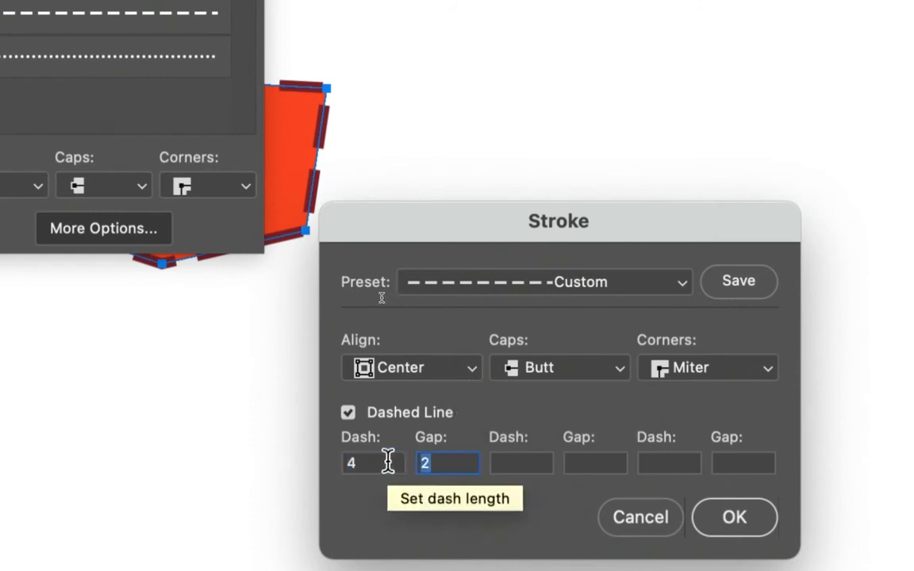
{"action": "type", "text": "3"}
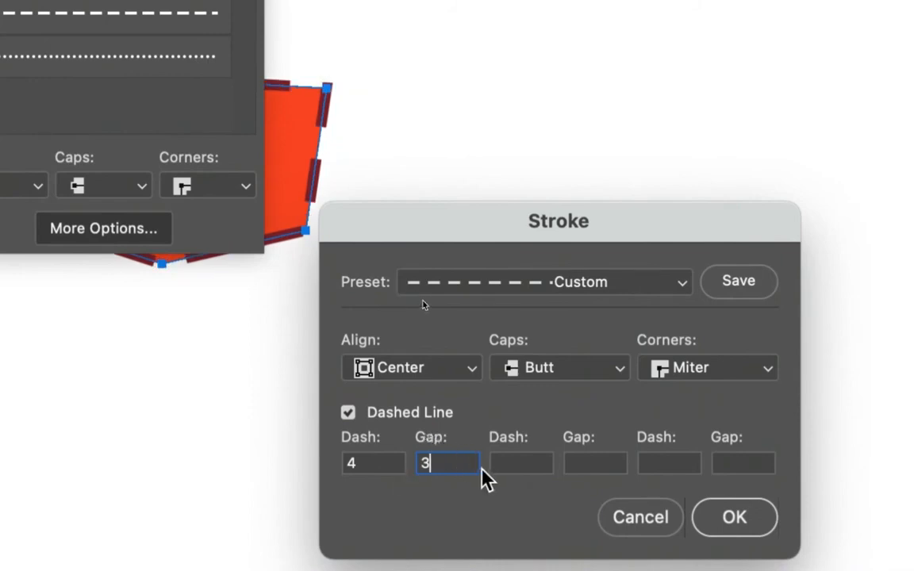
{"action": "left_click", "coordinate": [736, 523]}
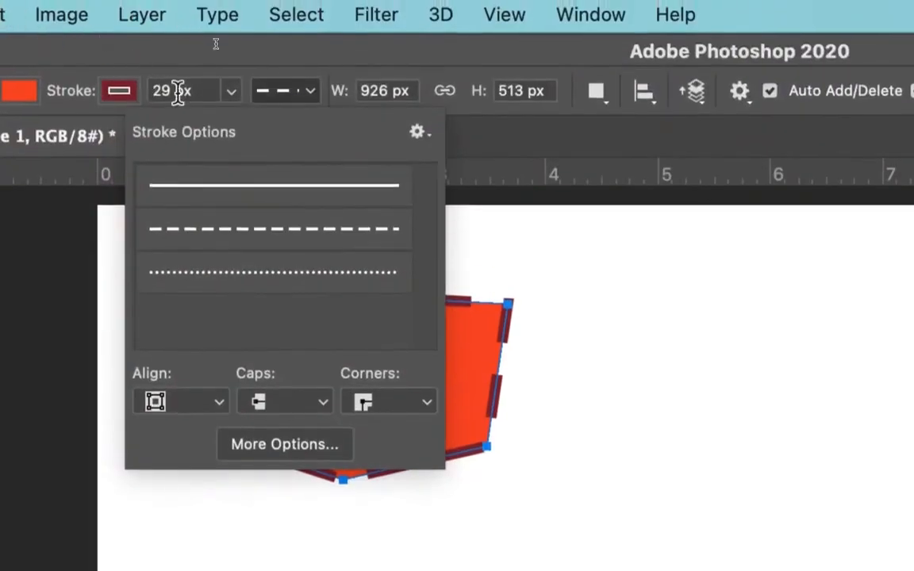
{"action": "left_click", "coordinate": [202, 102]}
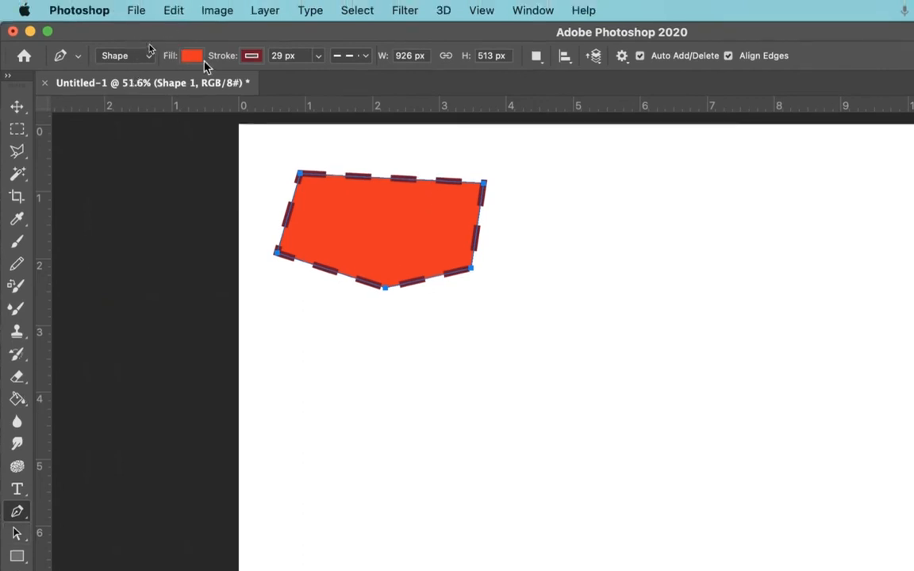
{"action": "left_click", "coordinate": [201, 60]}
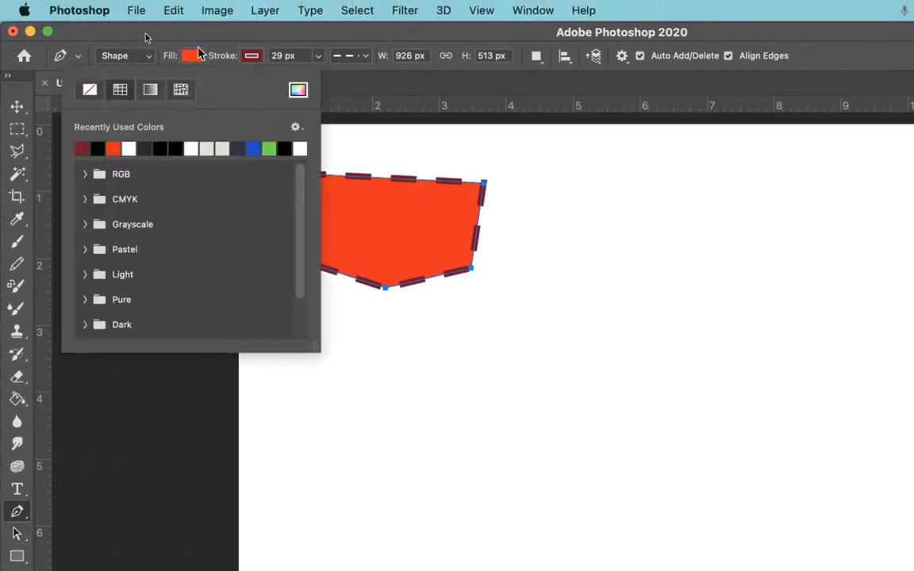
{"action": "left_click", "coordinate": [190, 55]}
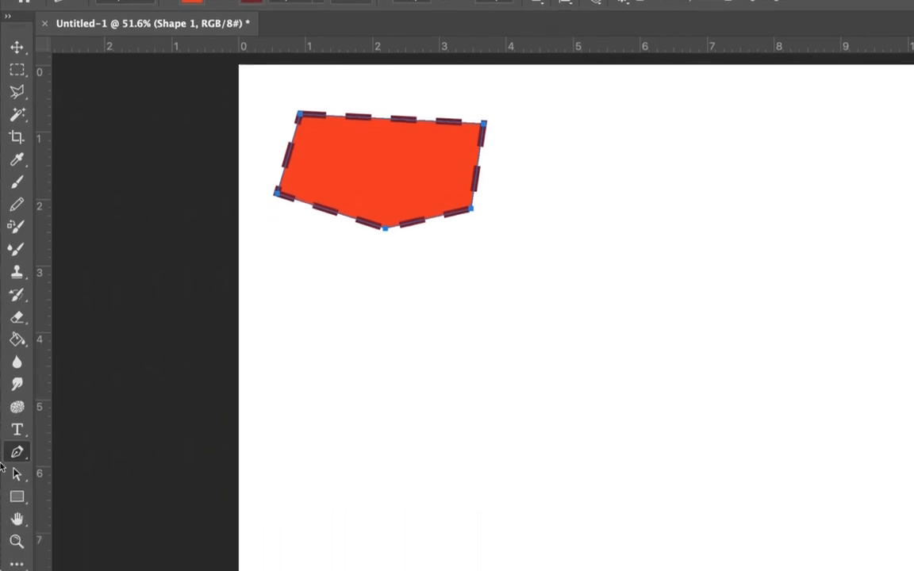
Move the whole polygon down and right, and reshape it by repositioning its two upper anchor points with the Direct Selection tool.
{"action": "left_click_drag", "start_coordinate": [398, 102], "coordinate": [496, 219]}
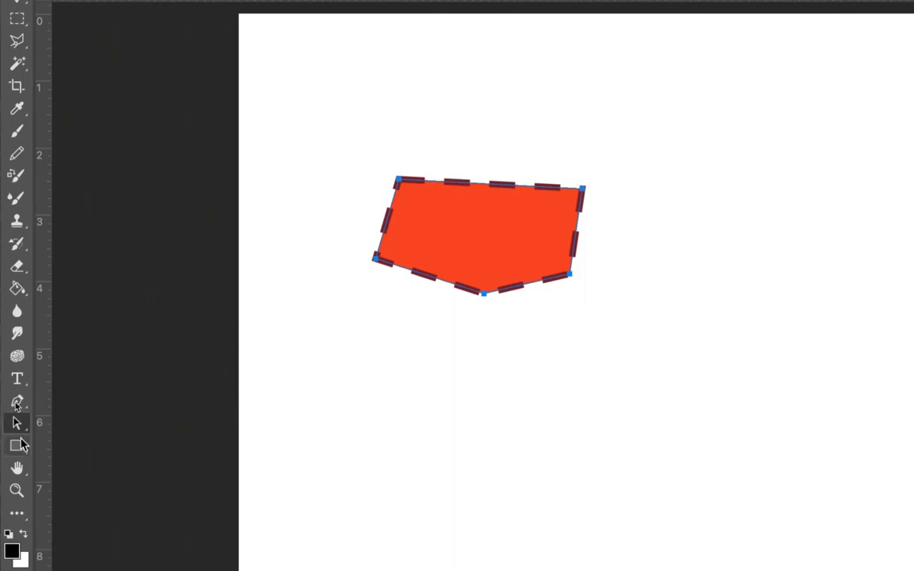
{"action": "left_click_drag", "start_coordinate": [19, 427], "coordinate": [55, 434]}
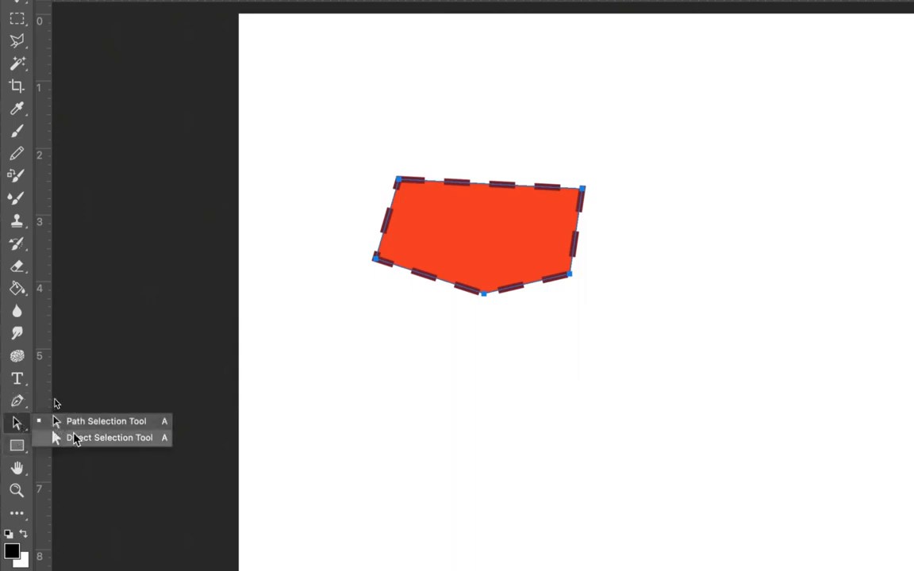
{"action": "left_click", "coordinate": [74, 437]}
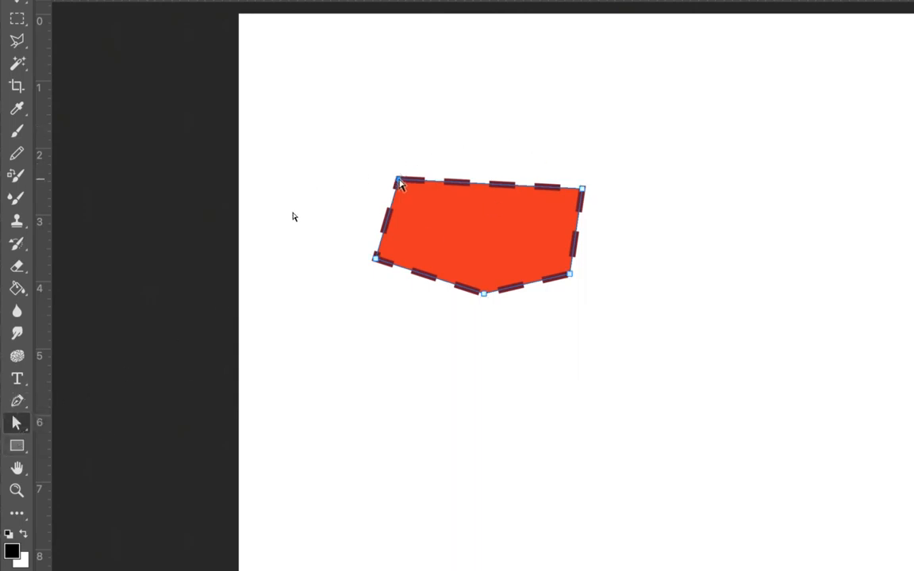
{"action": "left_click_drag", "start_coordinate": [400, 180], "coordinate": [645, 211]}
{"action": "left_click_drag", "start_coordinate": [581, 189], "coordinate": [564, 204]}
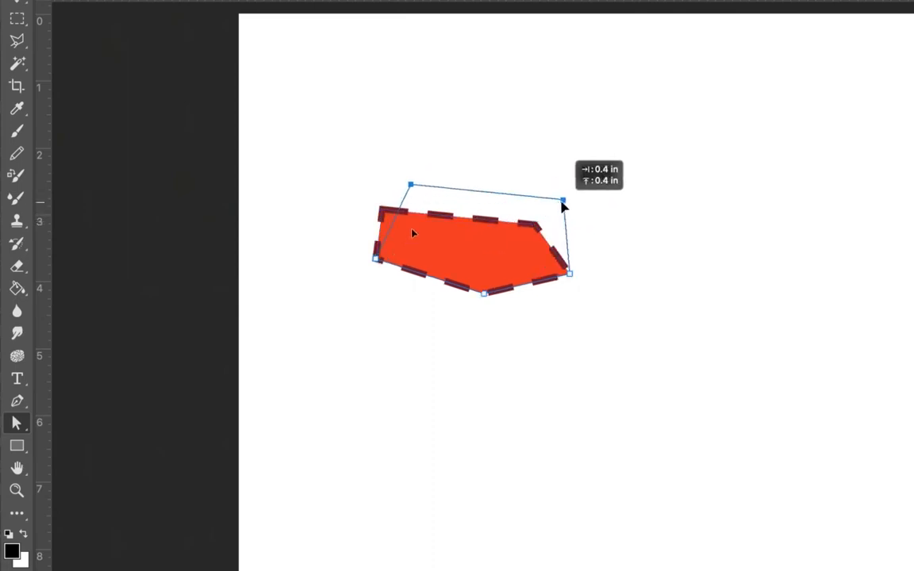
Add an anchor point midway along the polygon's top edge with the Add Anchor Point tool.
{"action": "right_click", "coordinate": [17, 401]}
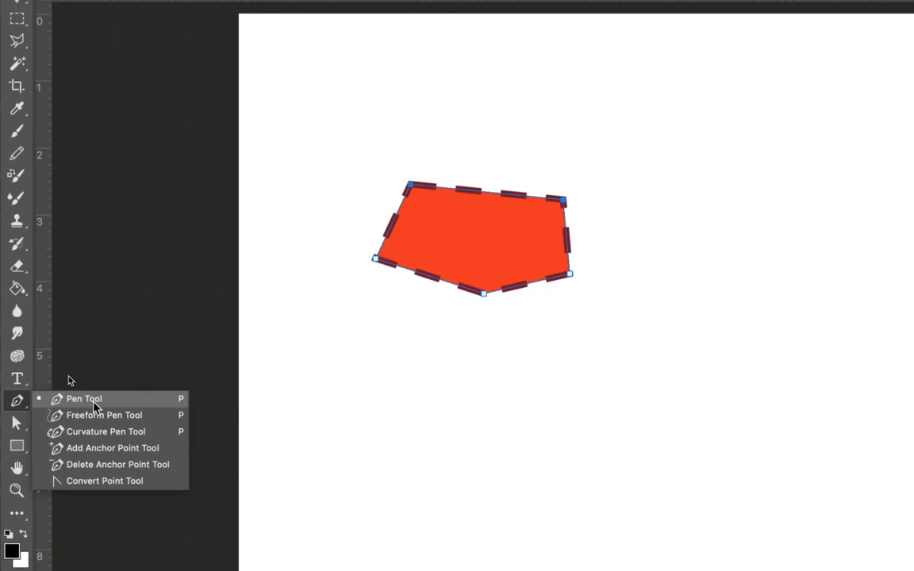
{"action": "left_click", "coordinate": [99, 449]}
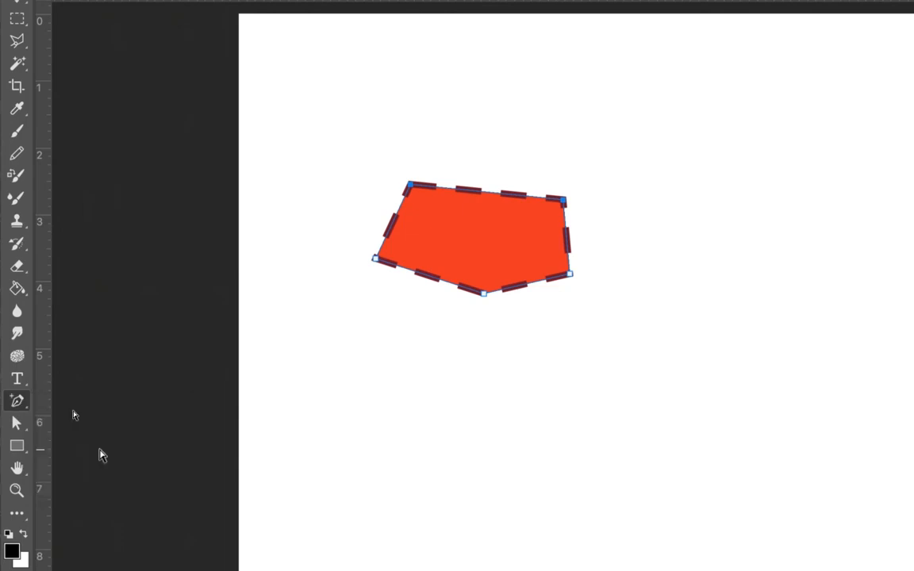
{"action": "left_click", "coordinate": [487, 193]}
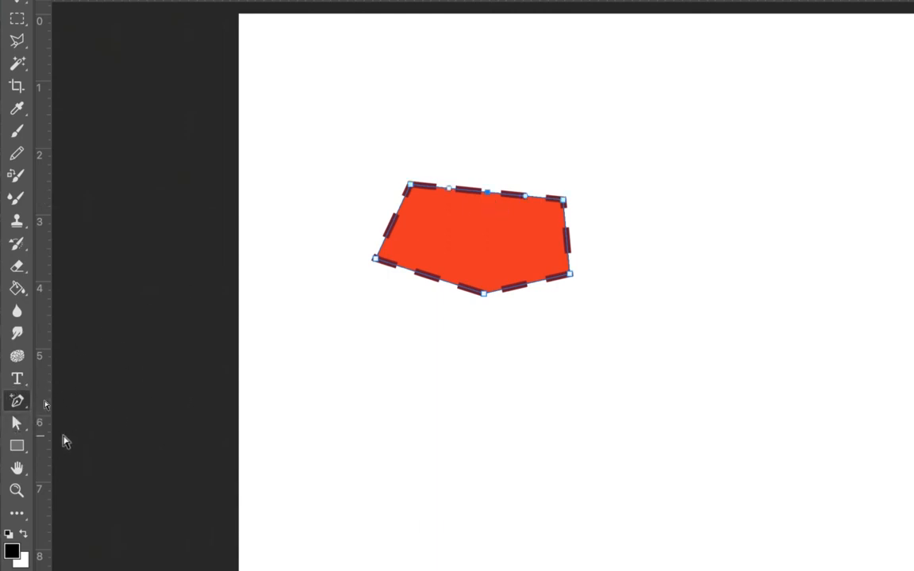
Pull both direction handles of the new top anchor upward with the Convert Point tool to form a heart-like notch between two curves.
{"action": "left_click", "coordinate": [18, 402]}
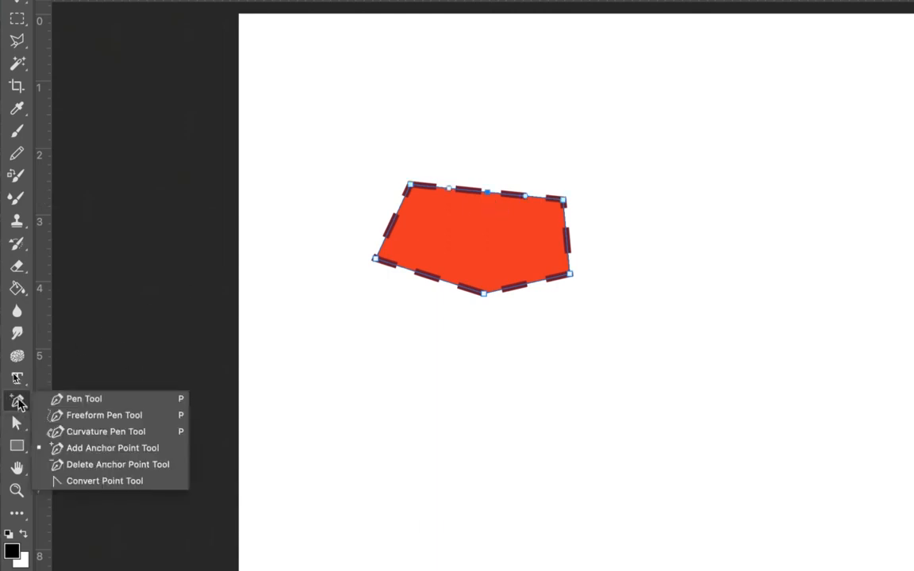
{"action": "left_click", "coordinate": [111, 480]}
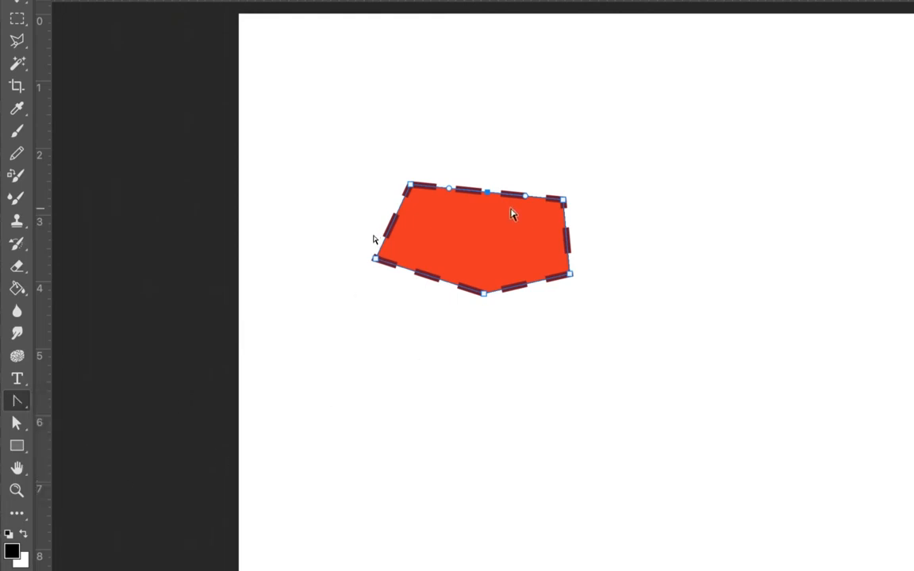
{"action": "left_click_drag", "start_coordinate": [486, 191], "coordinate": [516, 157]}
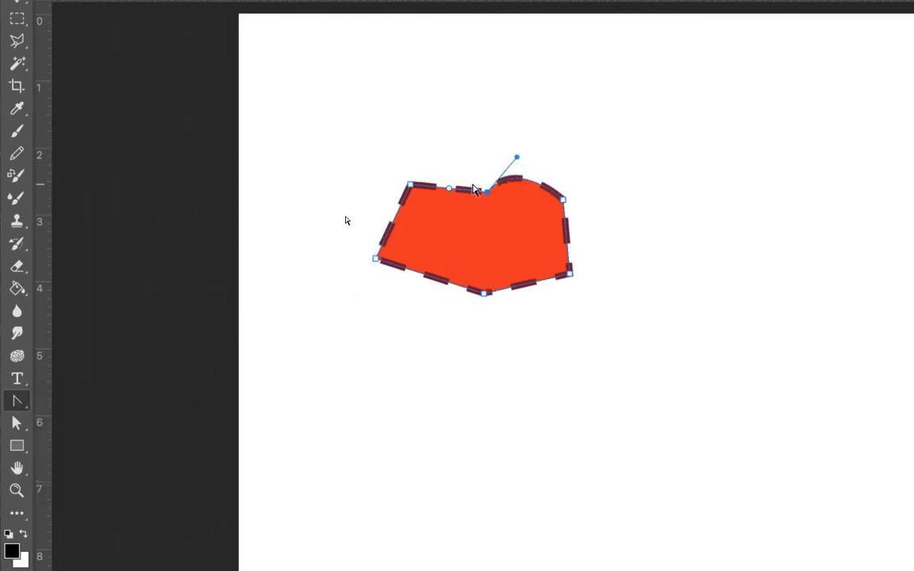
{"action": "left_click_drag", "start_coordinate": [449, 190], "coordinate": [455, 151]}
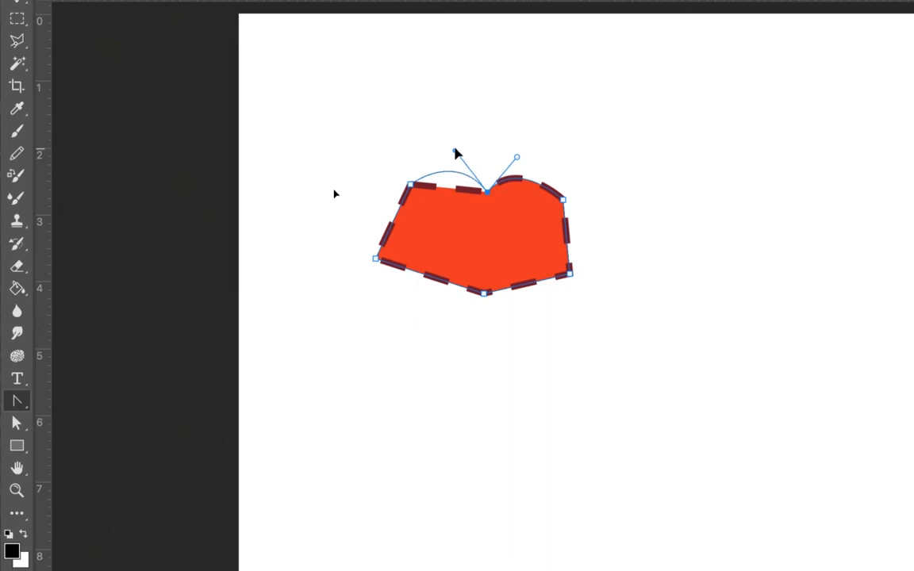
Curve the shape's lower-right, lower-left and upper-left corners by pulling direction handles out of their anchor points.
{"action": "left_click_drag", "start_coordinate": [570, 276], "coordinate": [548, 311]}
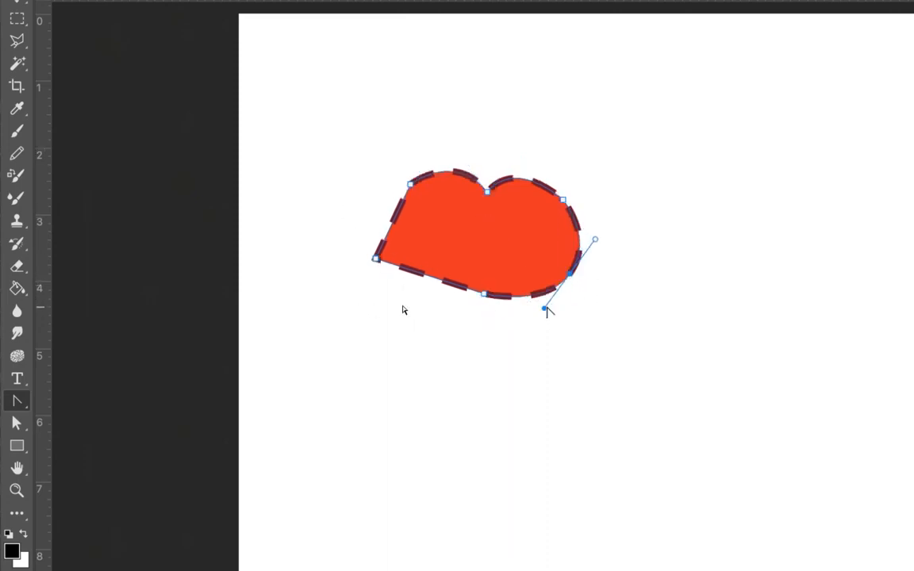
{"action": "left_click", "coordinate": [570, 275]}
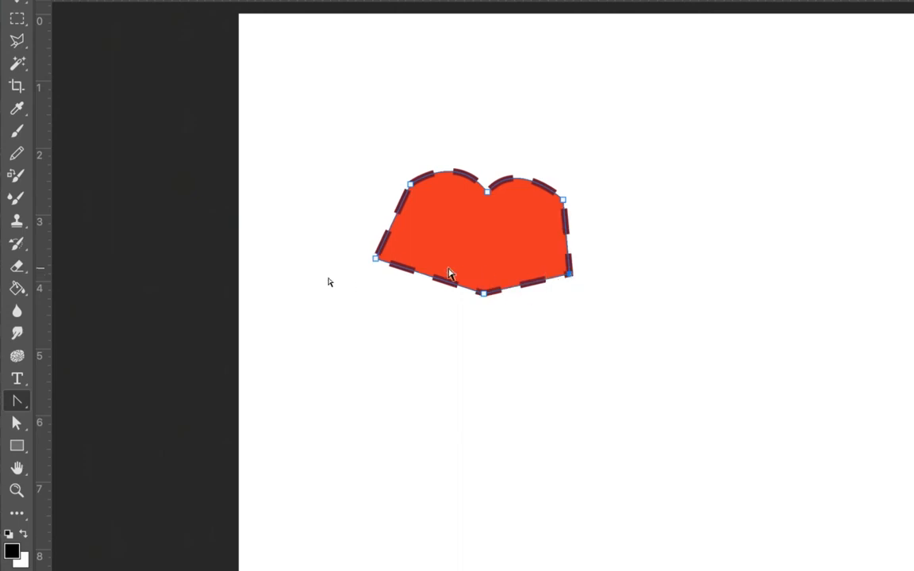
{"action": "left_click_drag", "start_coordinate": [361, 242], "coordinate": [363, 213]}
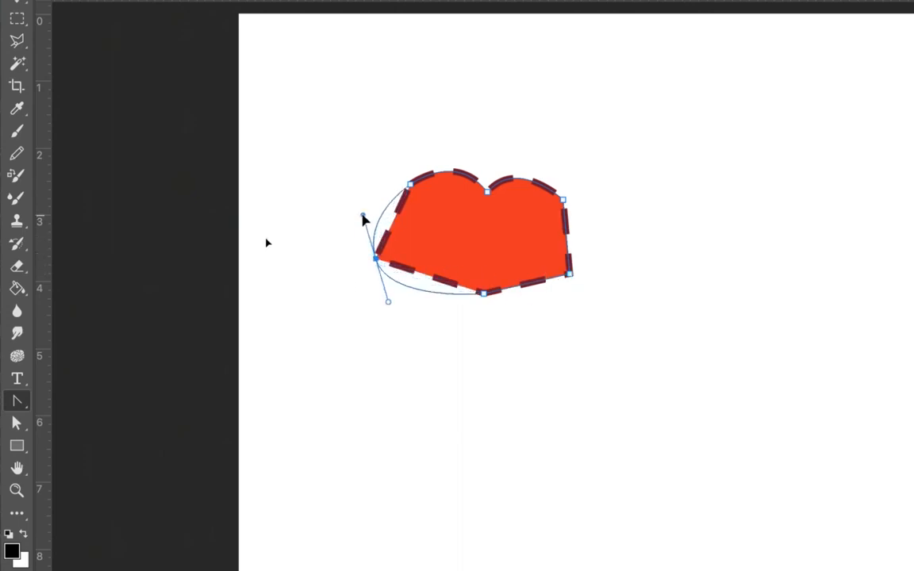
{"action": "left_click", "coordinate": [570, 273]}
{"action": "left_click_drag", "start_coordinate": [580, 266], "coordinate": [537, 315]}
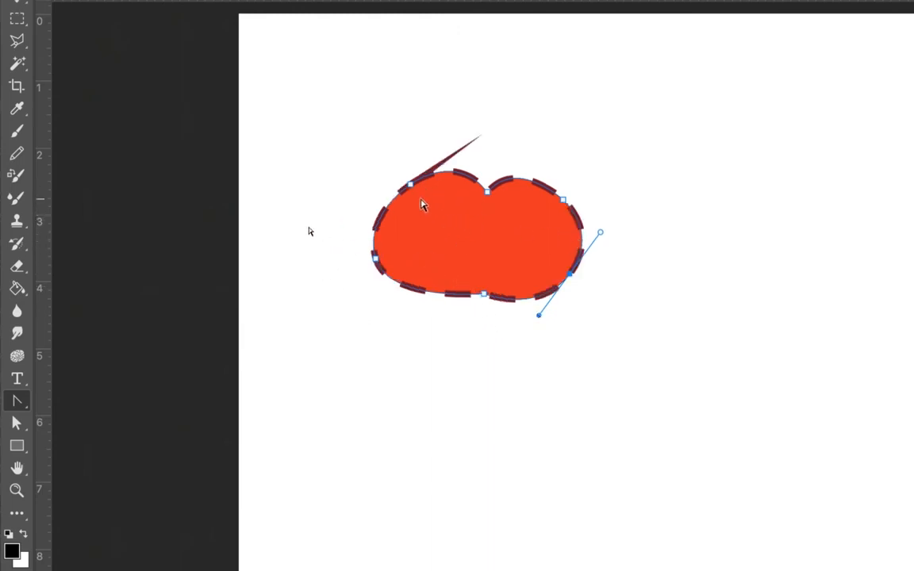
{"action": "left_click_drag", "start_coordinate": [410, 184], "coordinate": [421, 177]}
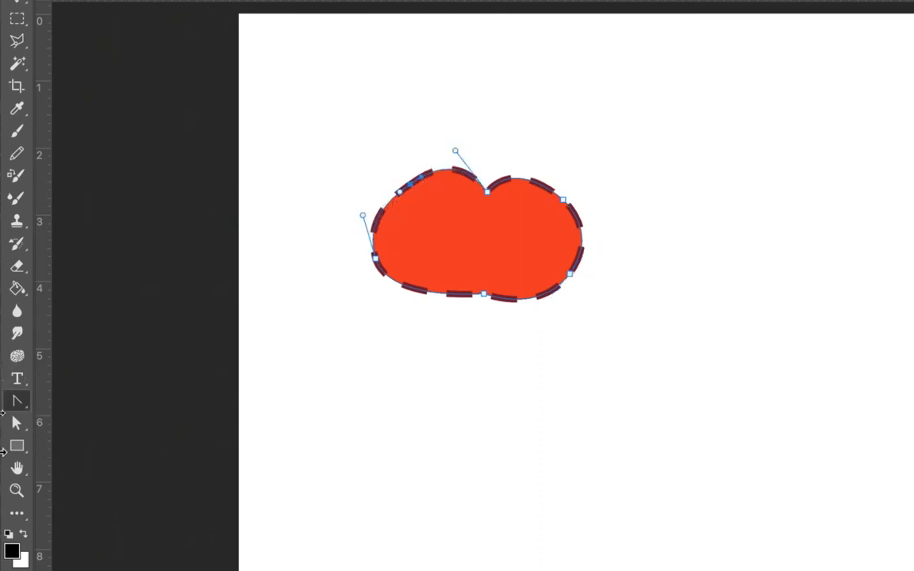
Remove the lower-left and lower-right side anchor points with the Delete Anchor Point tool, keeping the bottom tip.
{"action": "left_click", "coordinate": [19, 405]}
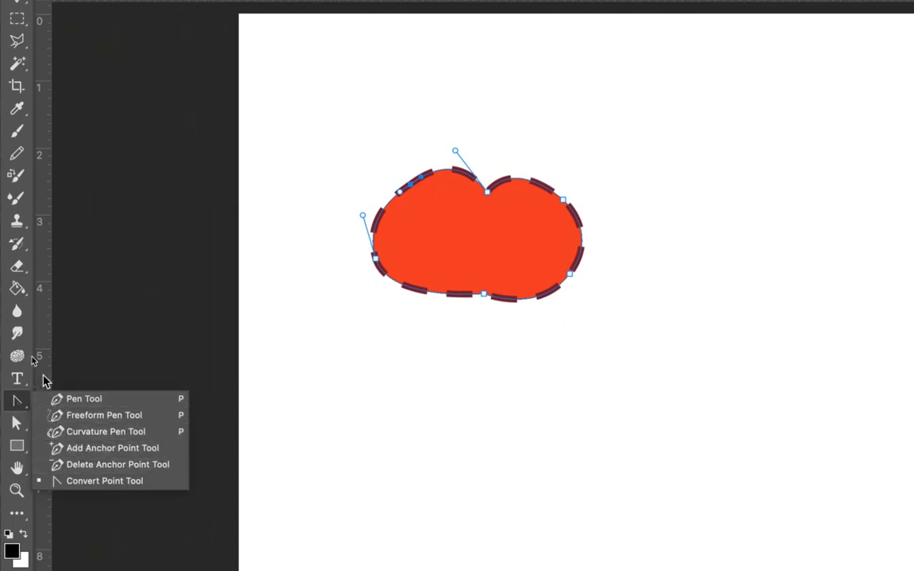
{"action": "left_click", "coordinate": [91, 468]}
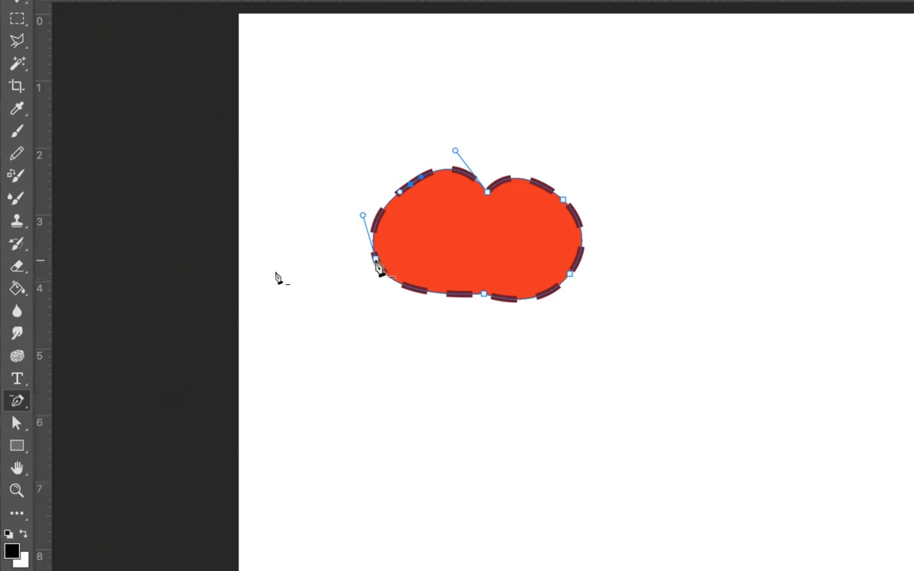
{"action": "left_click", "coordinate": [375, 258]}
{"action": "left_click", "coordinate": [569, 273]}
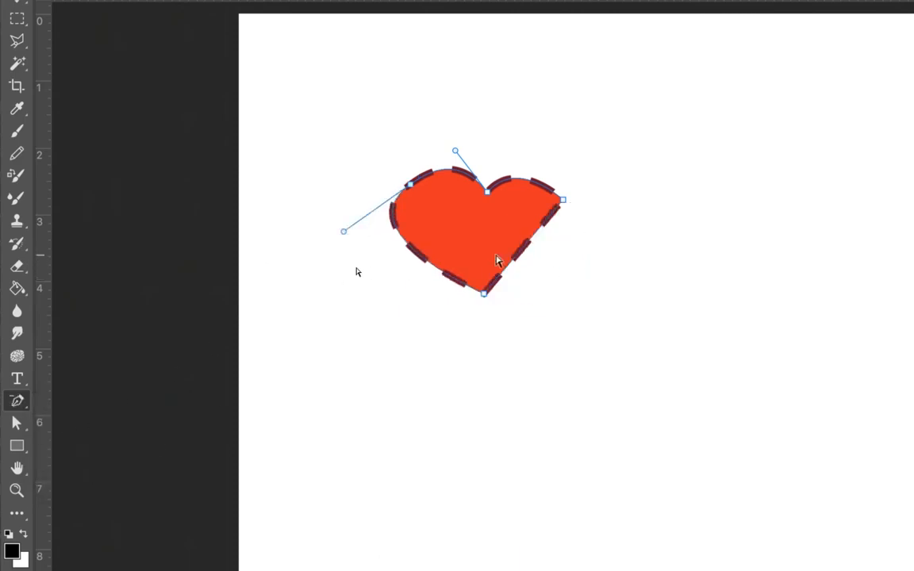
Add an anchor point on each lower edge of the heart with the Pen tool, and pull both points inward.
{"action": "left_click", "coordinate": [17, 400]}
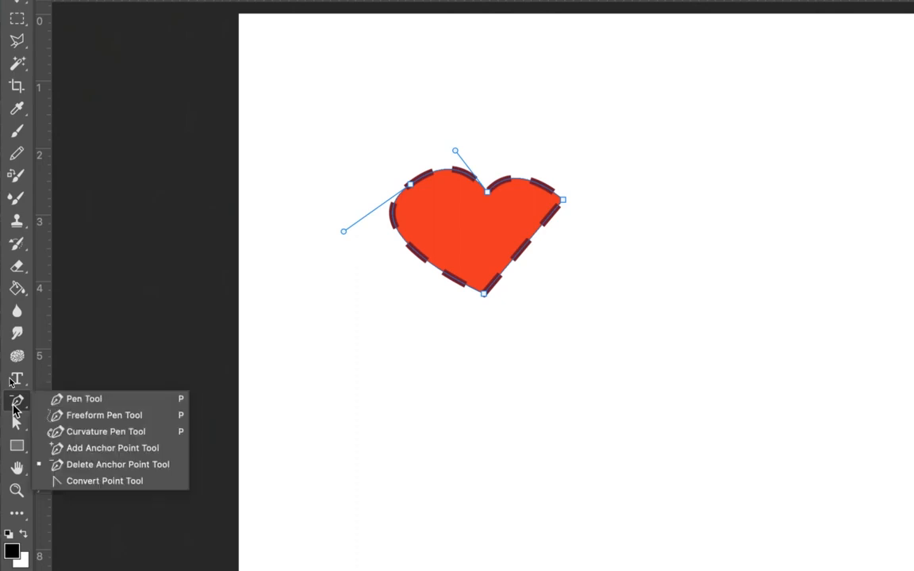
{"action": "left_click", "coordinate": [84, 401]}
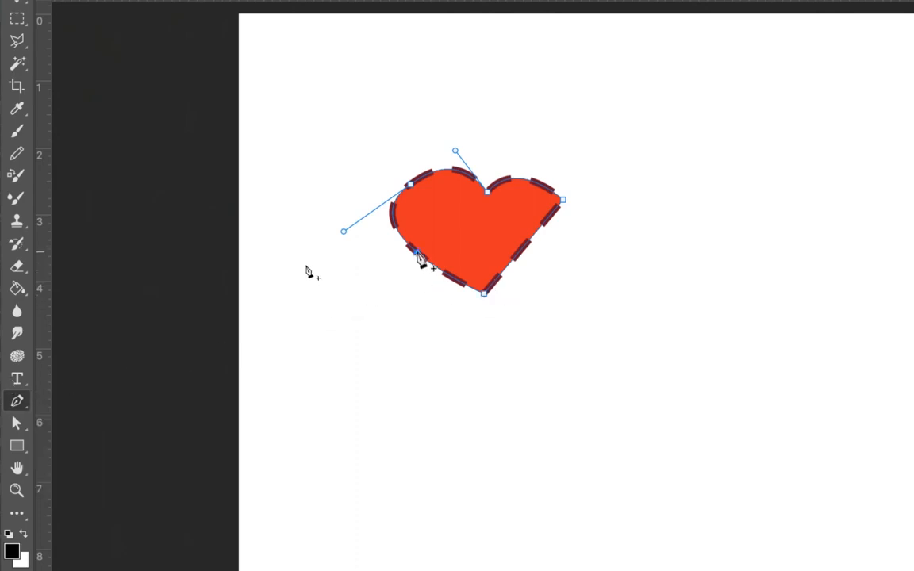
{"action": "left_click", "coordinate": [524, 245]}
{"action": "left_click", "coordinate": [414, 251]}
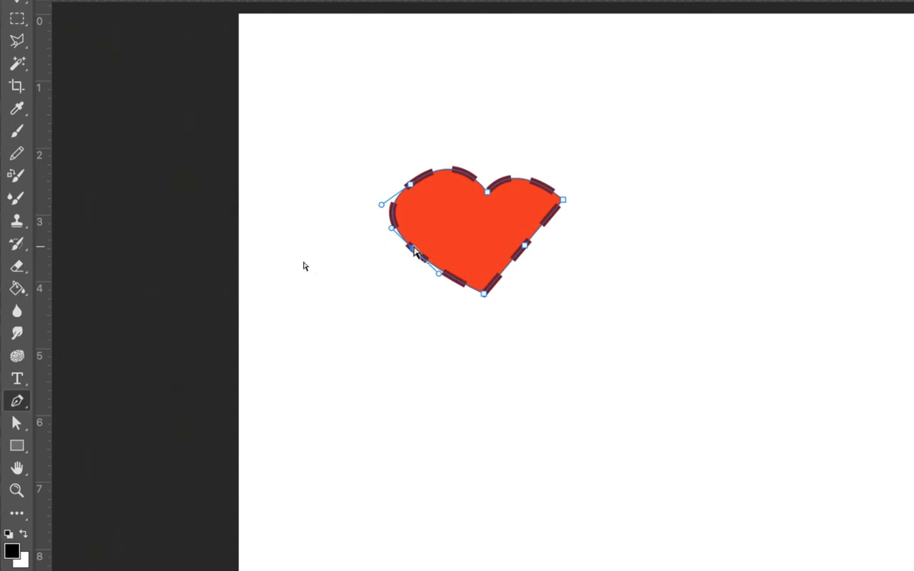
{"action": "left_click_drag", "start_coordinate": [412, 249], "coordinate": [460, 240]}
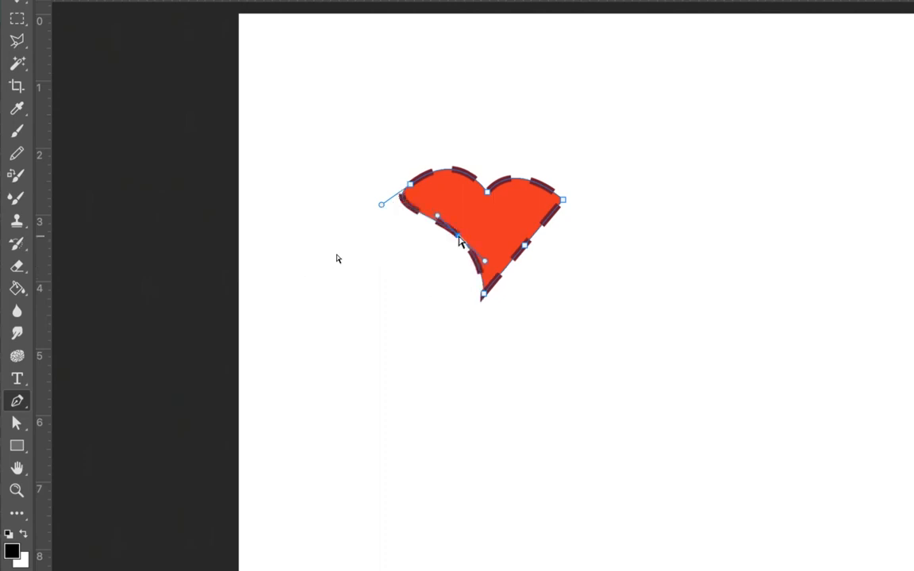
{"action": "left_click_drag", "start_coordinate": [524, 245], "coordinate": [450, 242]}
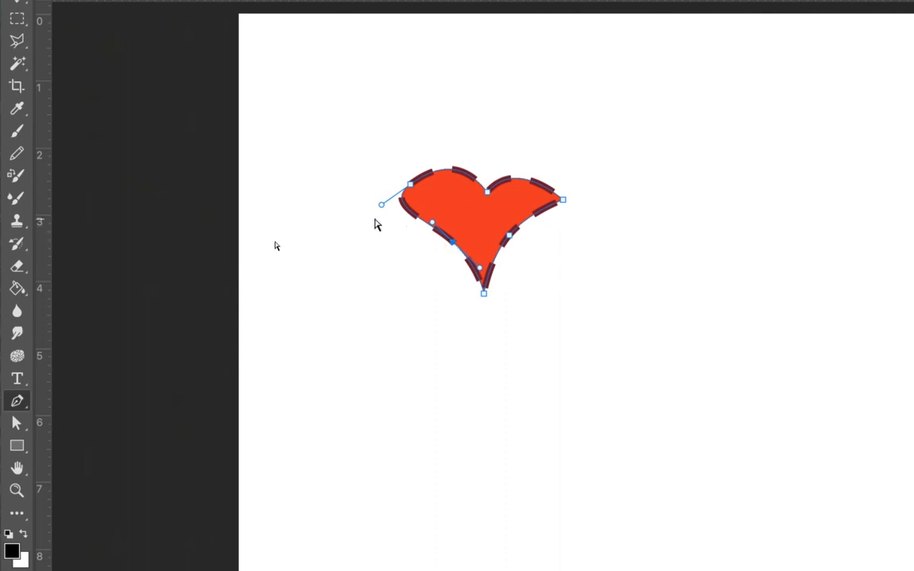
Round the heart's two lobes by adjusting the direction handles of the upper-left and upper-right outer anchor points.
{"action": "left_click_drag", "start_coordinate": [381, 205], "coordinate": [402, 212]}
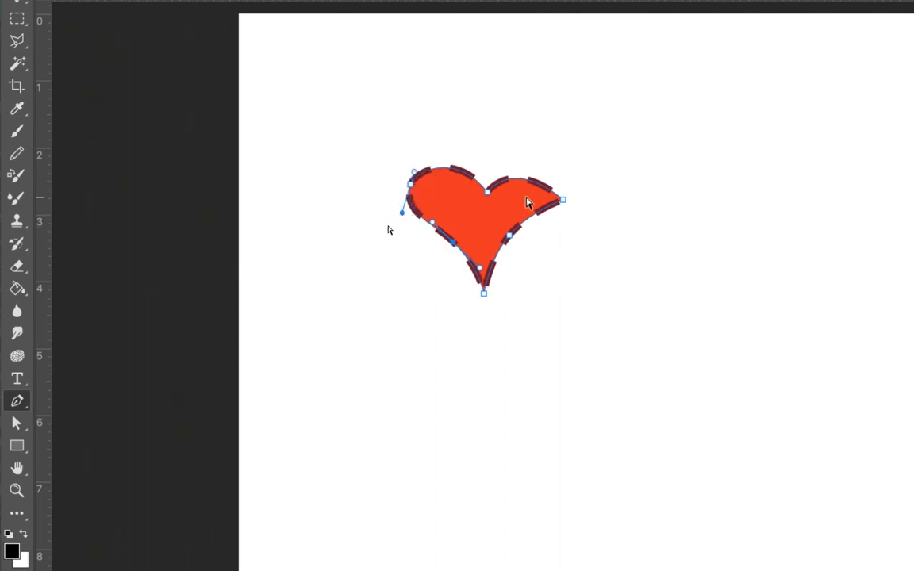
{"action": "mouse_move", "coordinate": [563, 201]}
{"action": "left_mouse_down"}
{"action": "mouse_move", "coordinate": [566, 177]}
{"action": "mouse_move", "coordinate": [559, 201]}
{"action": "left_mouse_up"}
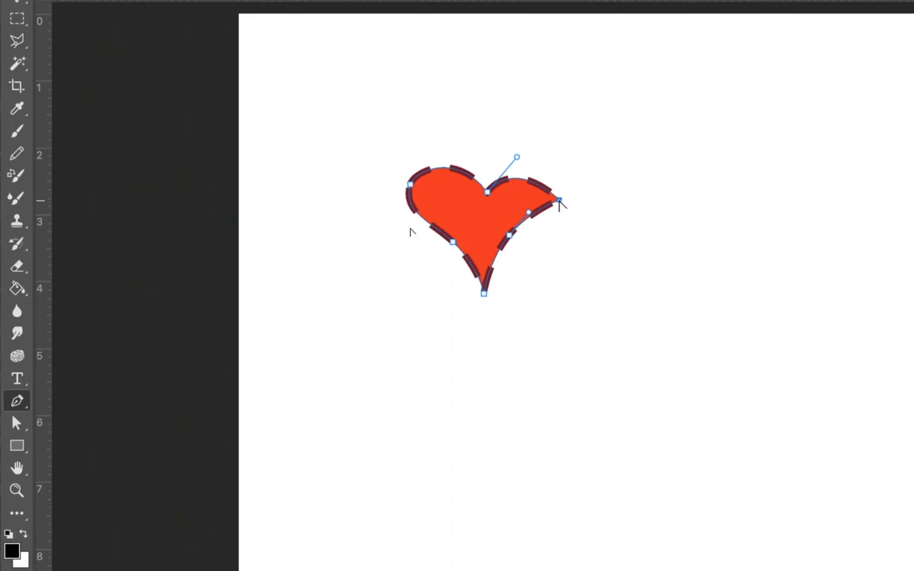
{"action": "mouse_move", "coordinate": [560, 200]}
{"action": "left_mouse_down"}
{"action": "mouse_move", "coordinate": [565, 188]}
{"action": "mouse_move", "coordinate": [555, 225]}
{"action": "left_mouse_up"}
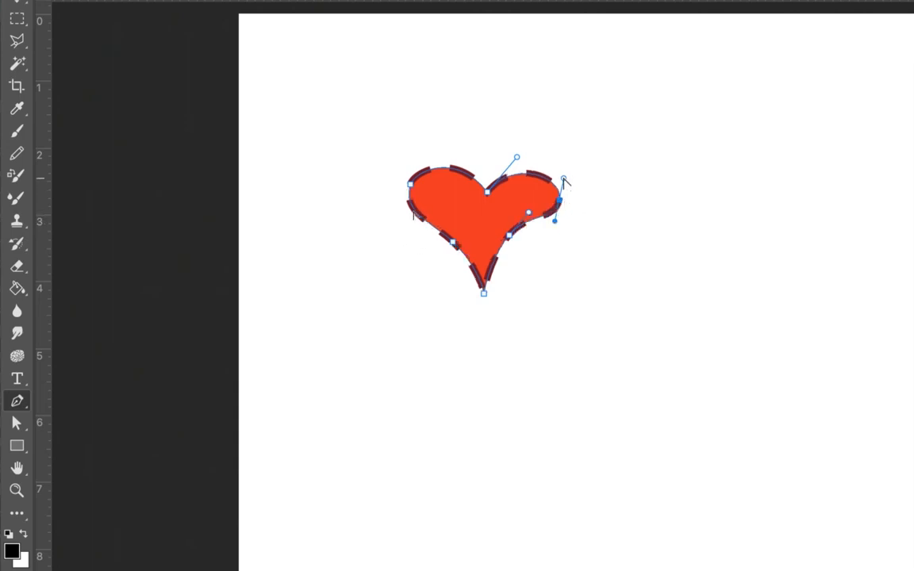
{"action": "left_click_drag", "start_coordinate": [564, 177], "coordinate": [555, 161]}
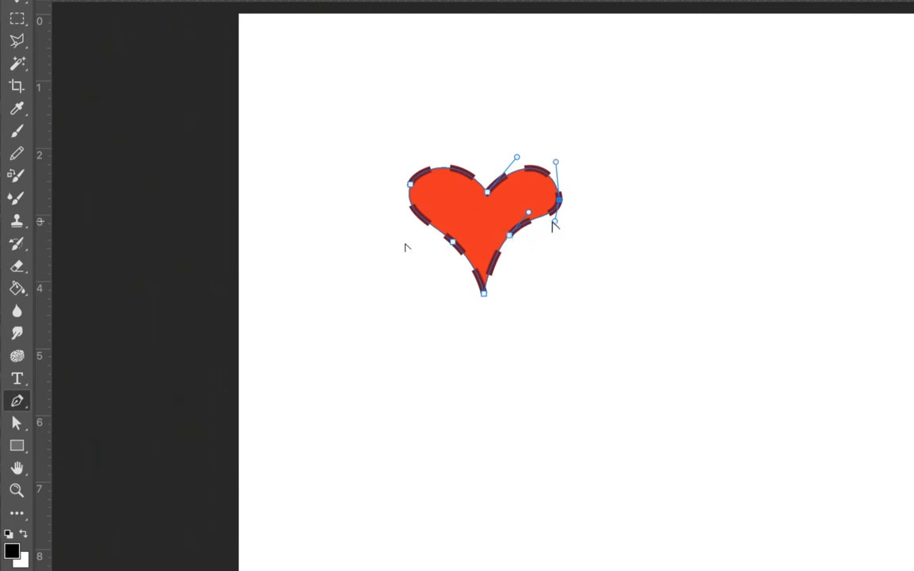
Refine the heart's lower-right edge, curve the bottom tip with direction handles, and deselect the path.
{"action": "left_click_drag", "start_coordinate": [548, 226], "coordinate": [510, 244]}
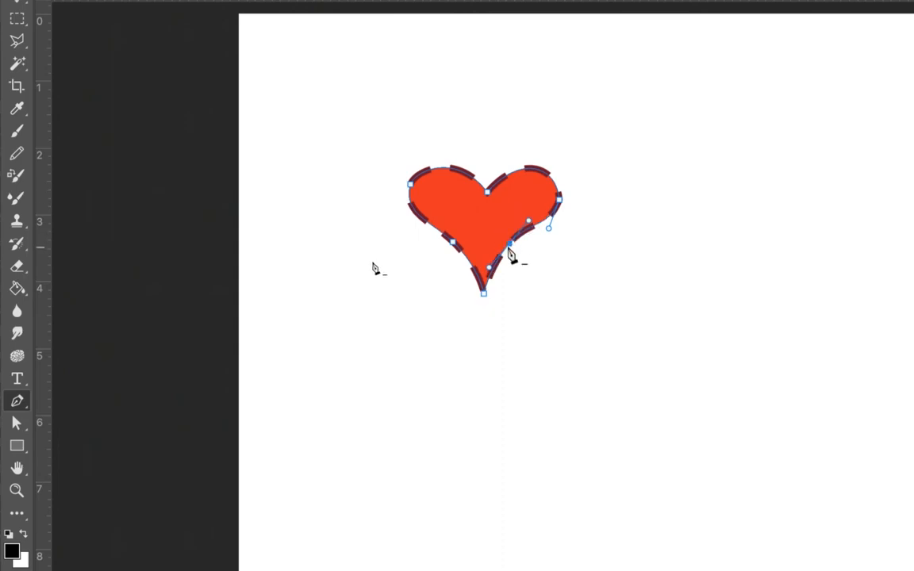
{"action": "left_click", "coordinate": [483, 294]}
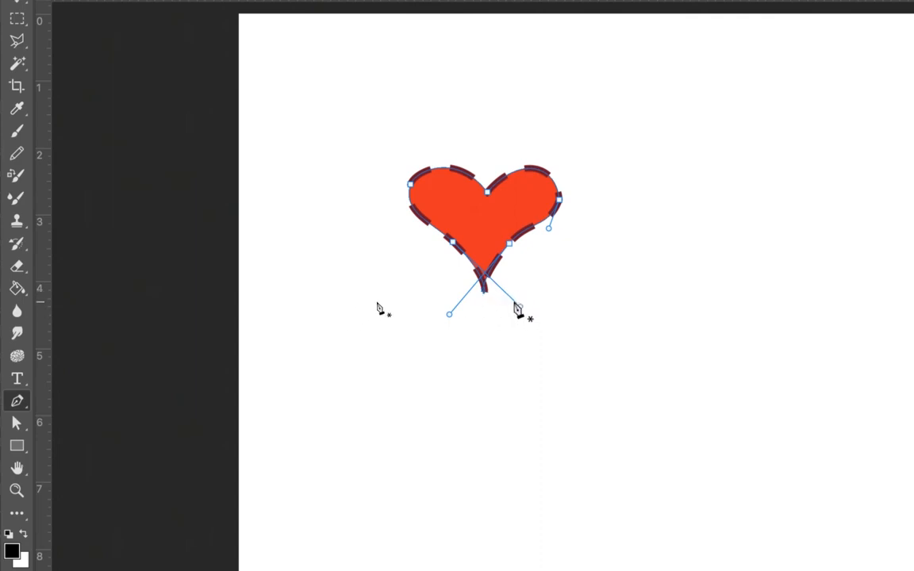
{"action": "key", "text": "Escape"}
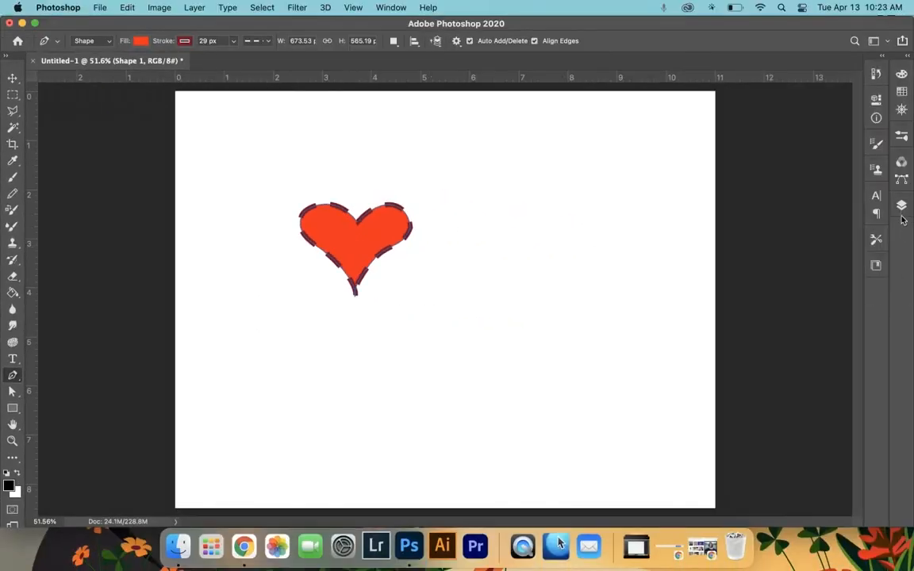
Rasterize the Shape 1 layer.
{"action": "left_click", "coordinate": [900, 207]}
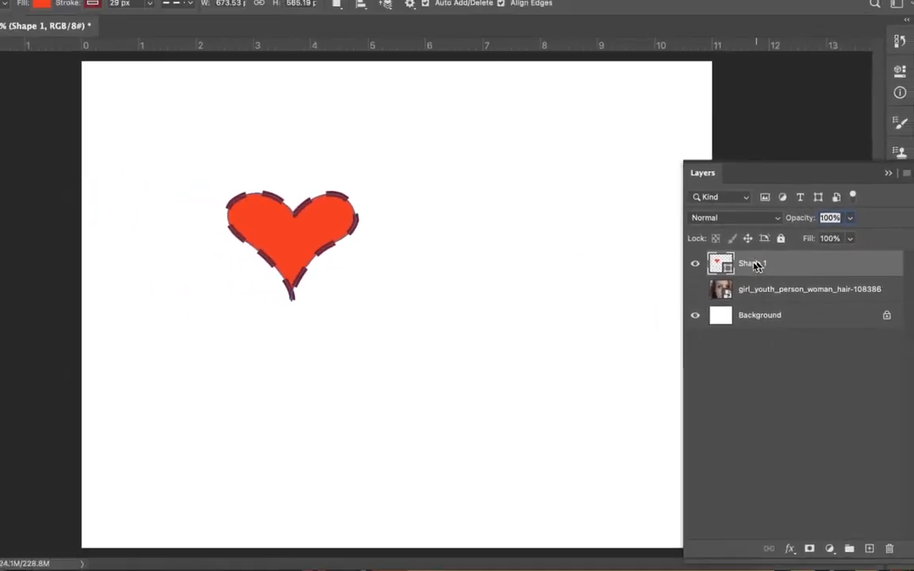
{"action": "right_click", "coordinate": [756, 266]}
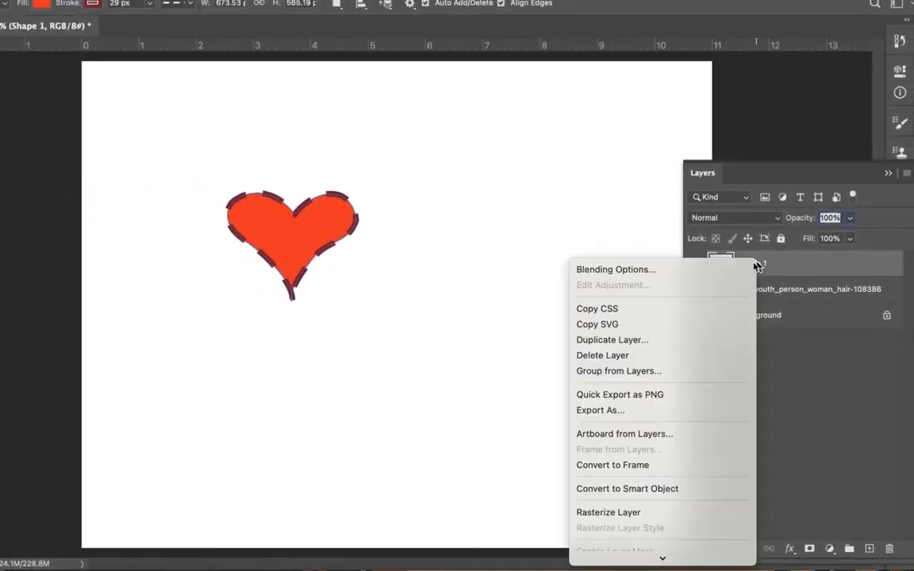
{"action": "left_click", "coordinate": [656, 517]}
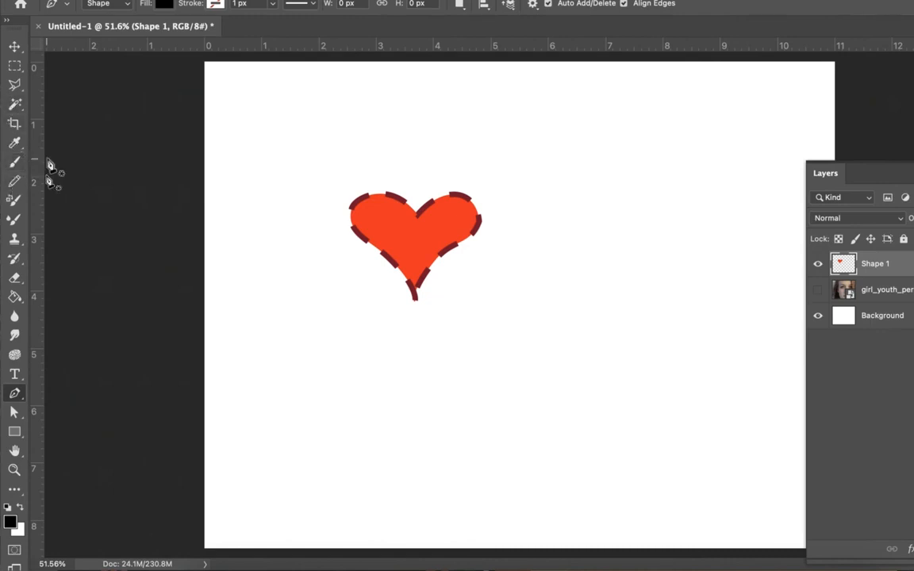
Paint soft black strokes around and over the heart on the Shape 1 layer with the 665 px Brush.
{"action": "left_click", "coordinate": [15, 162]}
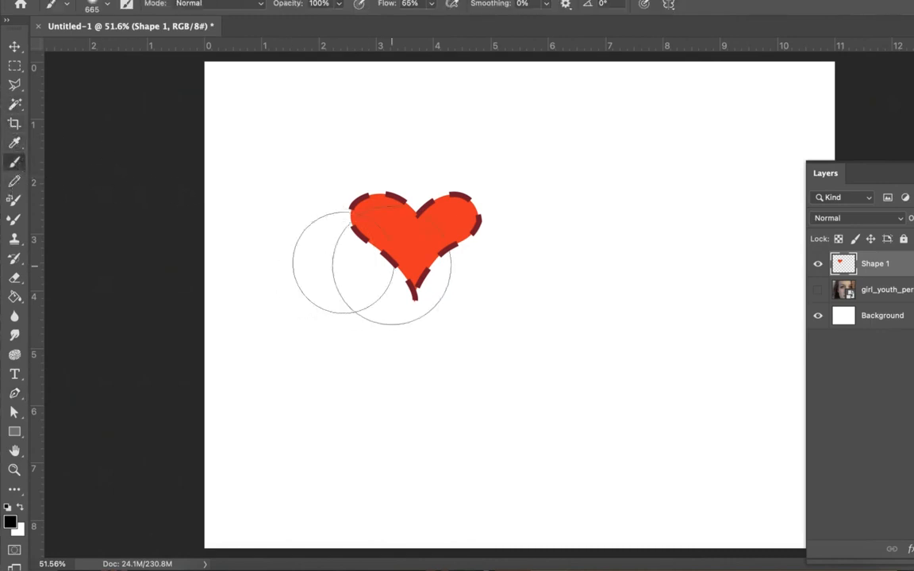
{"action": "mouse_move", "coordinate": [373, 155]}
{"action": "left_mouse_down"}
{"action": "mouse_move", "coordinate": [286, 238]}
{"action": "mouse_move", "coordinate": [317, 238]}
{"action": "left_mouse_up"}
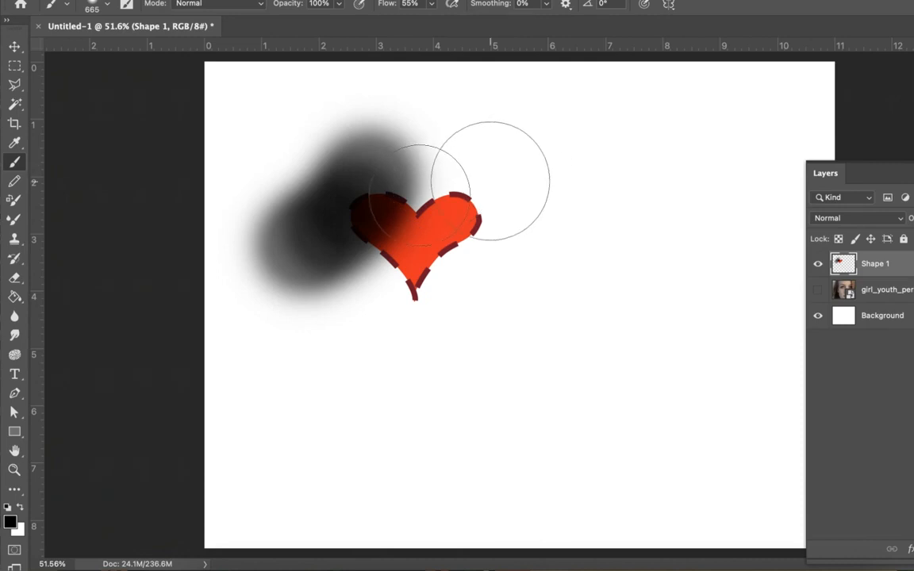
{"action": "left_click_drag", "start_coordinate": [490, 153], "coordinate": [519, 258]}
{"action": "mouse_move", "coordinate": [262, 236]}
{"action": "left_mouse_down"}
{"action": "mouse_move", "coordinate": [325, 301]}
{"action": "mouse_move", "coordinate": [406, 311]}
{"action": "mouse_move", "coordinate": [357, 357]}
{"action": "left_mouse_up"}
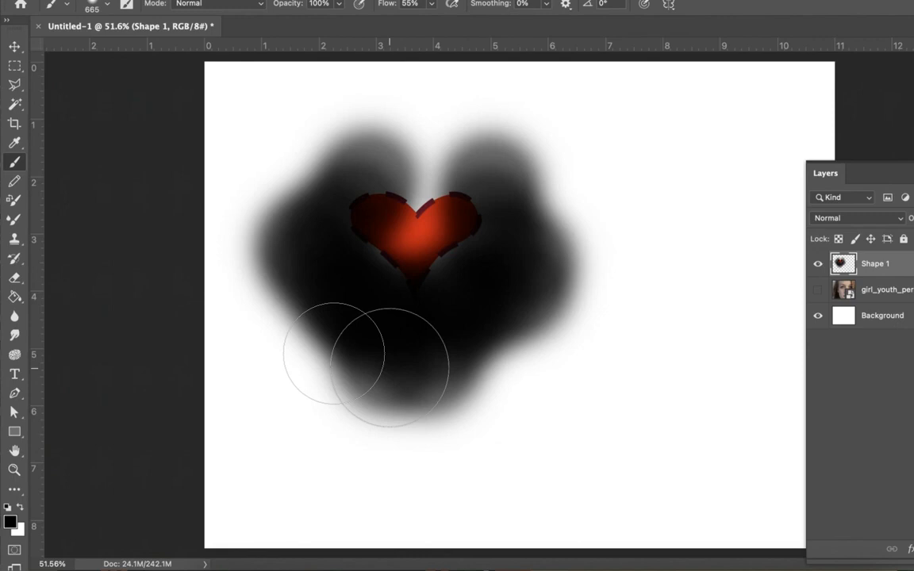
{"action": "scroll", "coordinate": [391, 368], "scroll_direction": "up", "scroll_amount": 10}
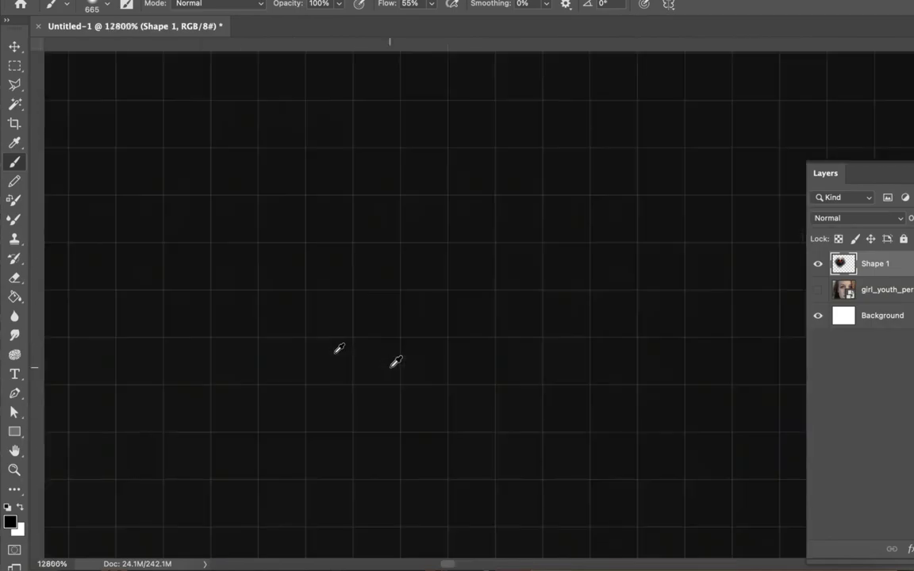